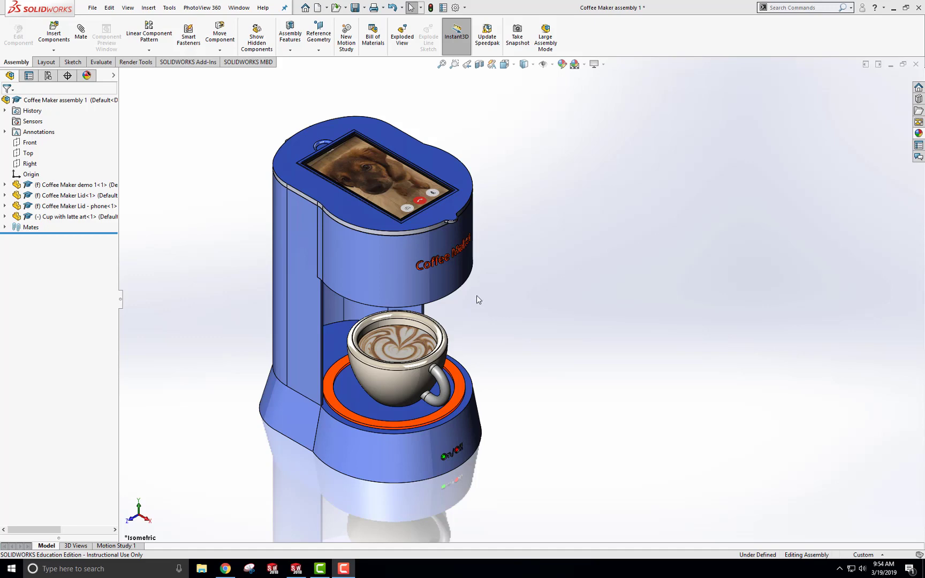
# Insert the Kitchen Counter Depth Gauge part into the assembly and place it beside the coffee maker.
pyautogui.moveTo(470, 295); pyautogui.dragTo(491, 284, button='middle')
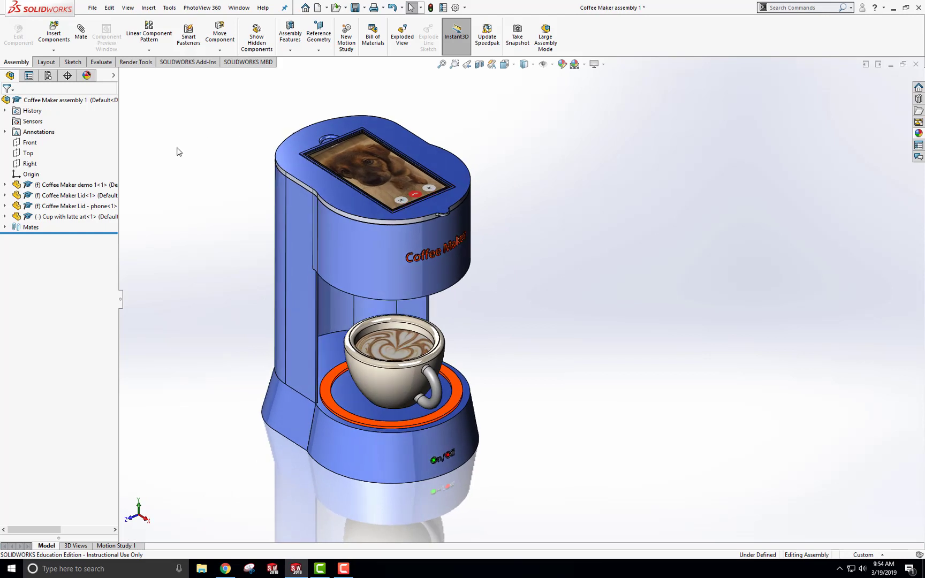
pyautogui.click(53, 34)
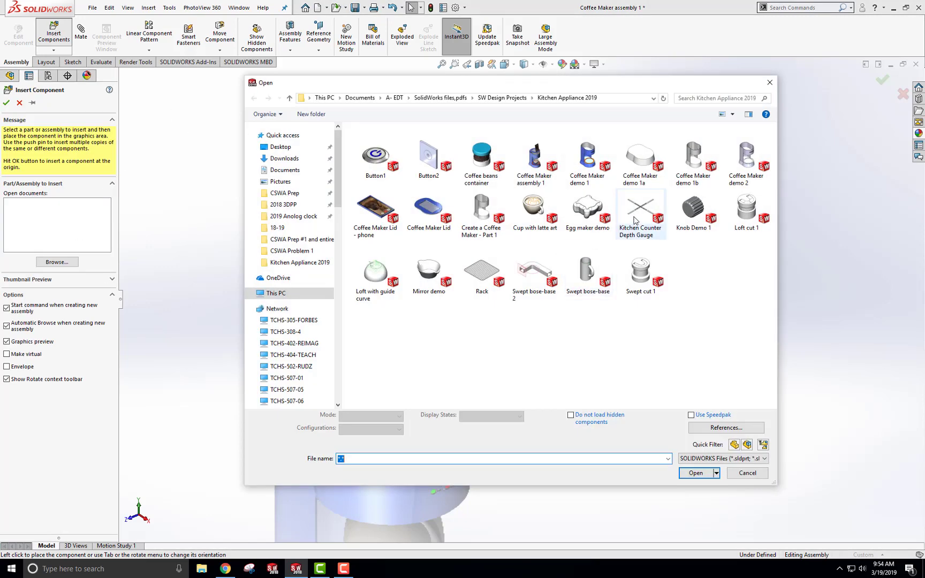
pyautogui.click(637, 214)
pyautogui.click(695, 473)
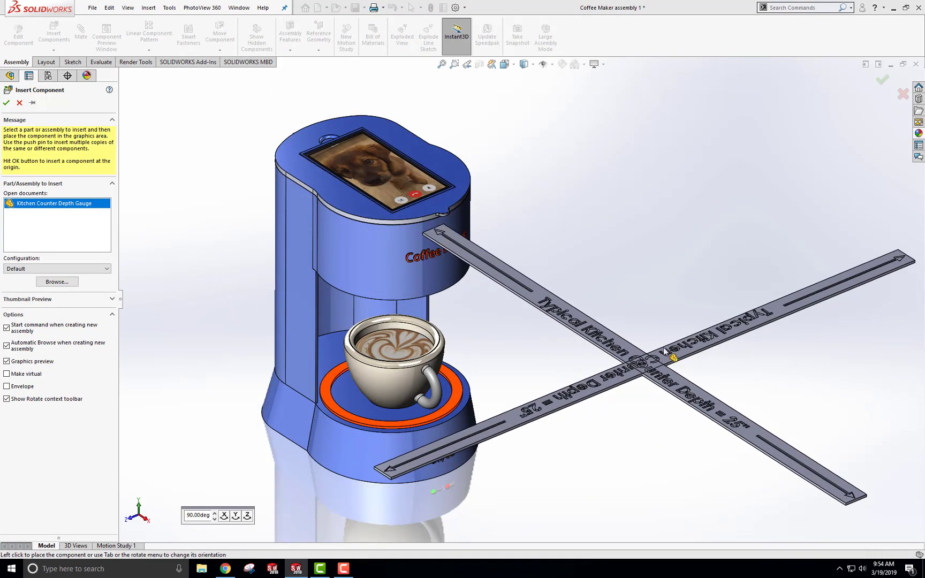
pyautogui.click(690, 459)
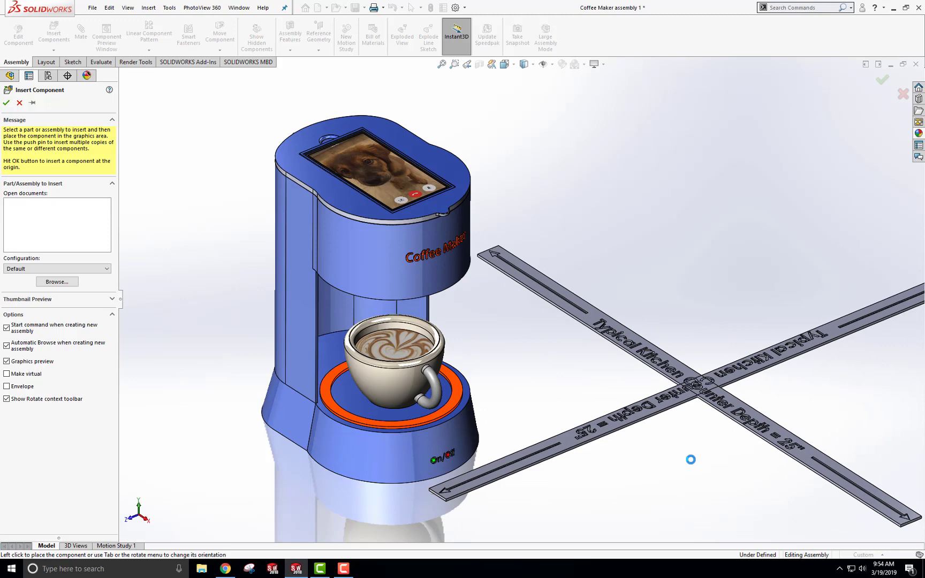
# Add a coincident mate between the bottom face of the depth gauge and the bottom face of the coffee maker base.
pyautogui.moveTo(691, 459); pyautogui.dragTo(675, 320, button='middle')
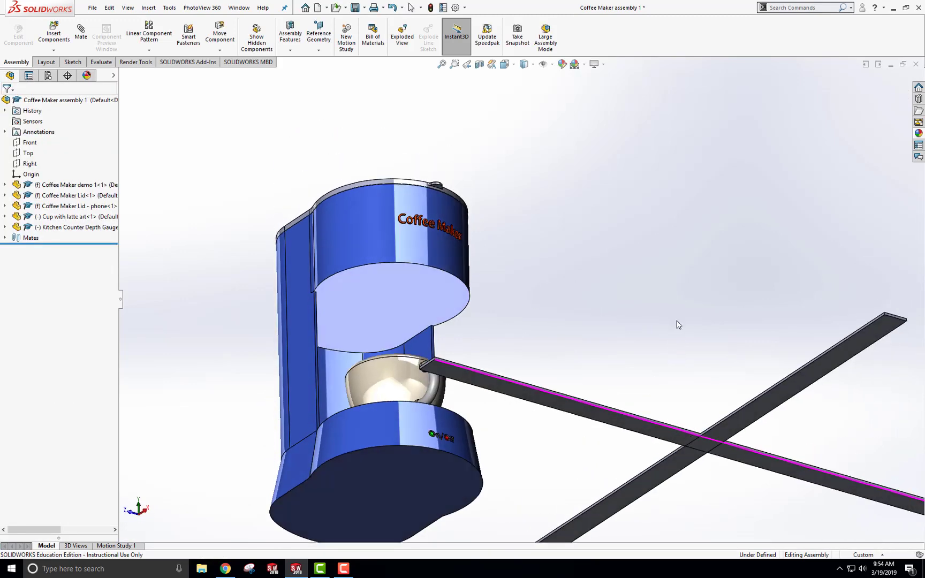
pyautogui.click(80, 32)
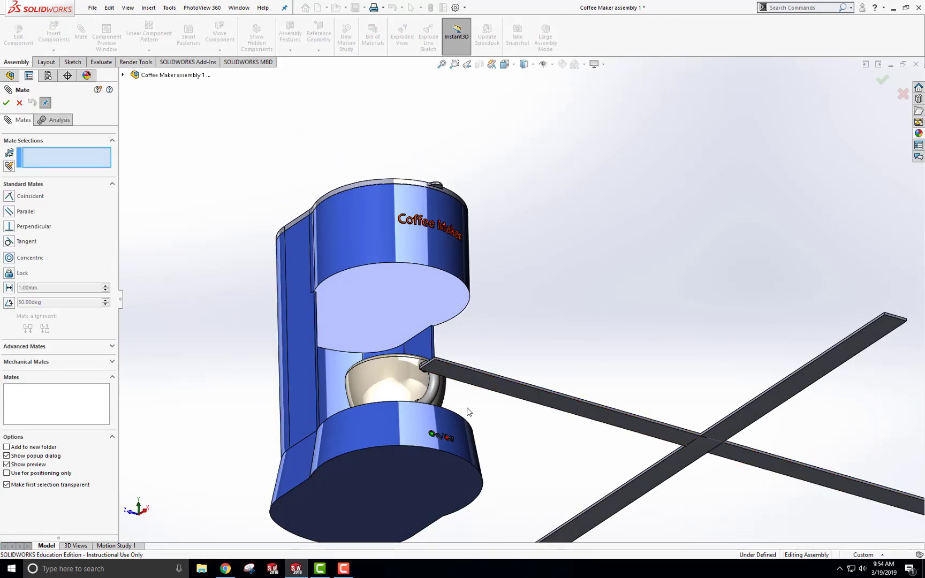
pyautogui.click(486, 389)
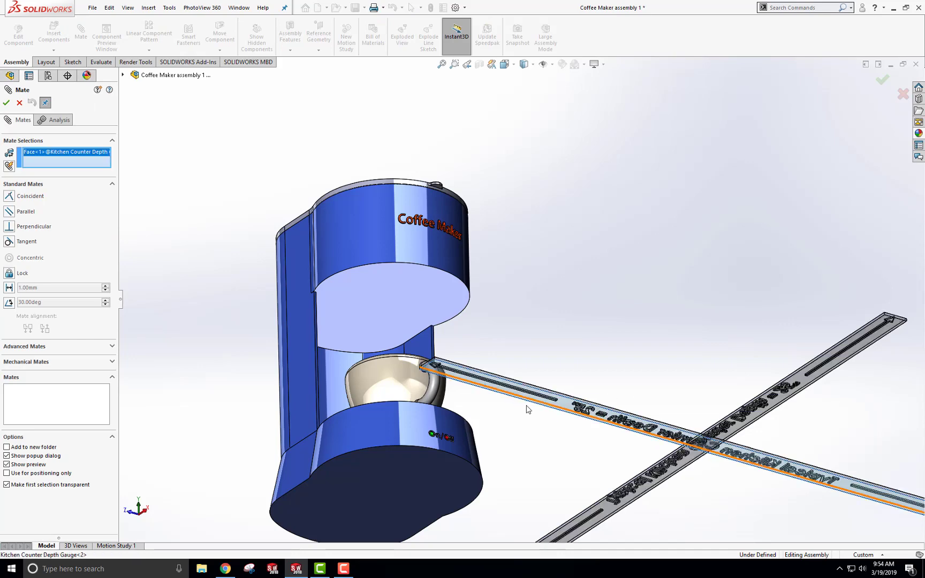
pyautogui.click(404, 474)
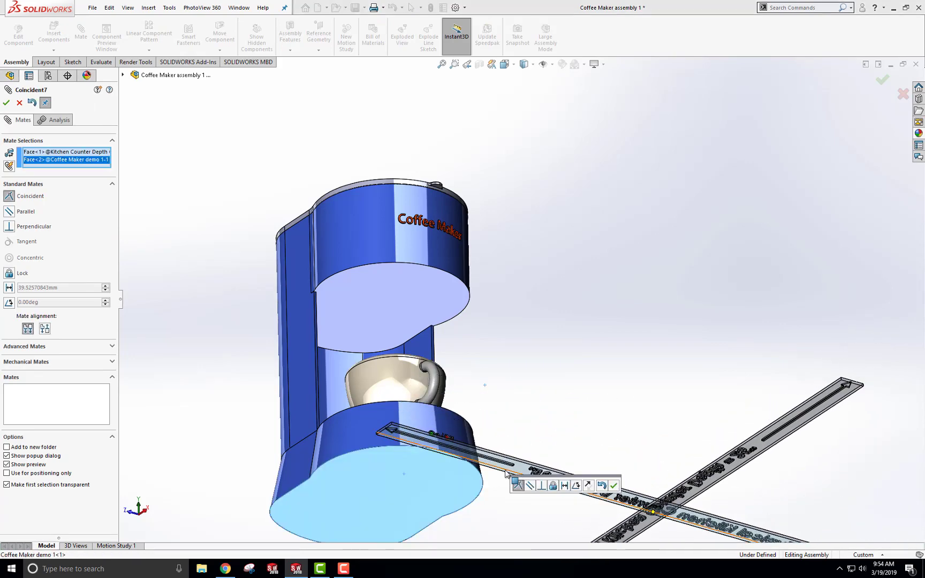
pyautogui.click(613, 485)
# Slide the depth gauge roughly centred beneath the coffee maker, finish mating, and fix the gauge in place.
pyautogui.hotkey('ctrl', '7')
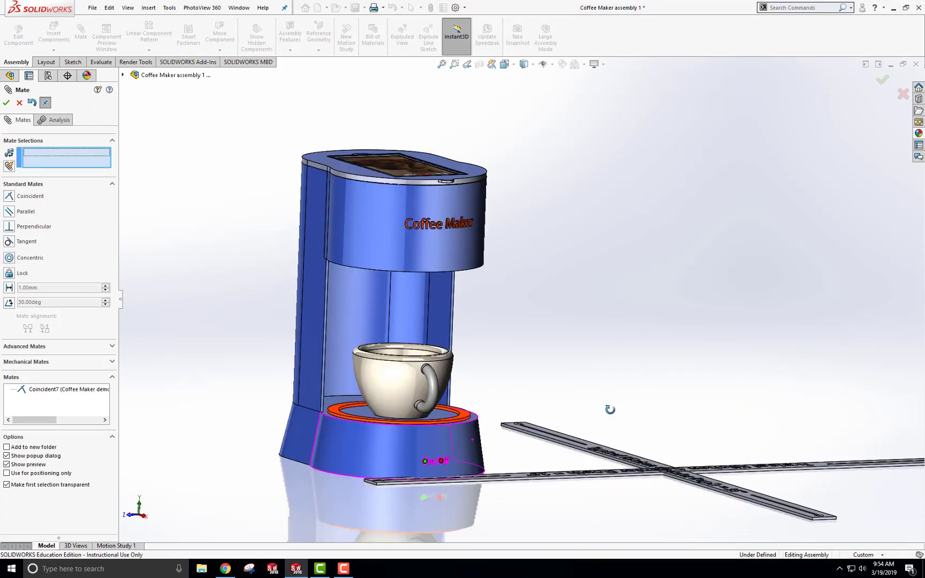
pyautogui.moveTo(694, 442); pyautogui.dragTo(359, 427)
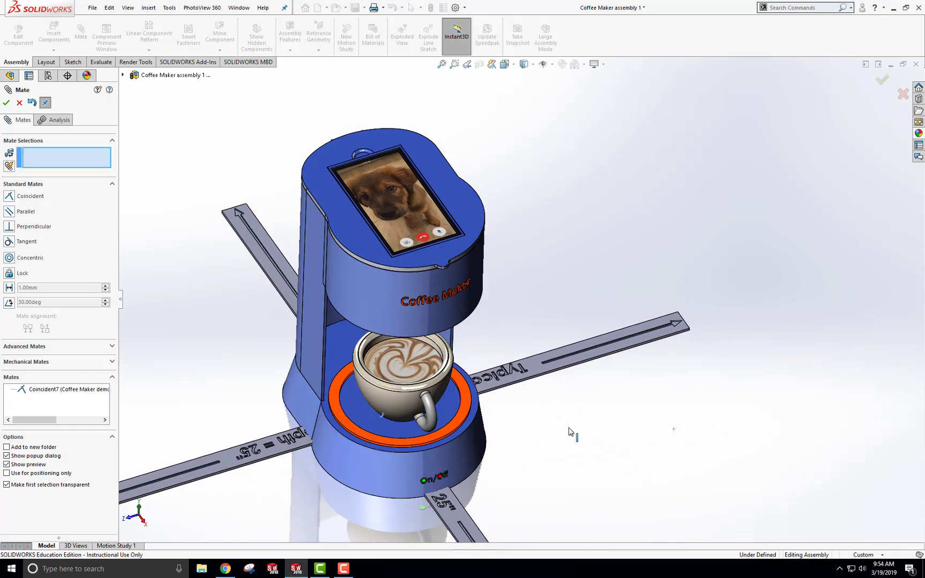
pyautogui.moveTo(570, 434); pyautogui.dragTo(652, 381, button='middle')
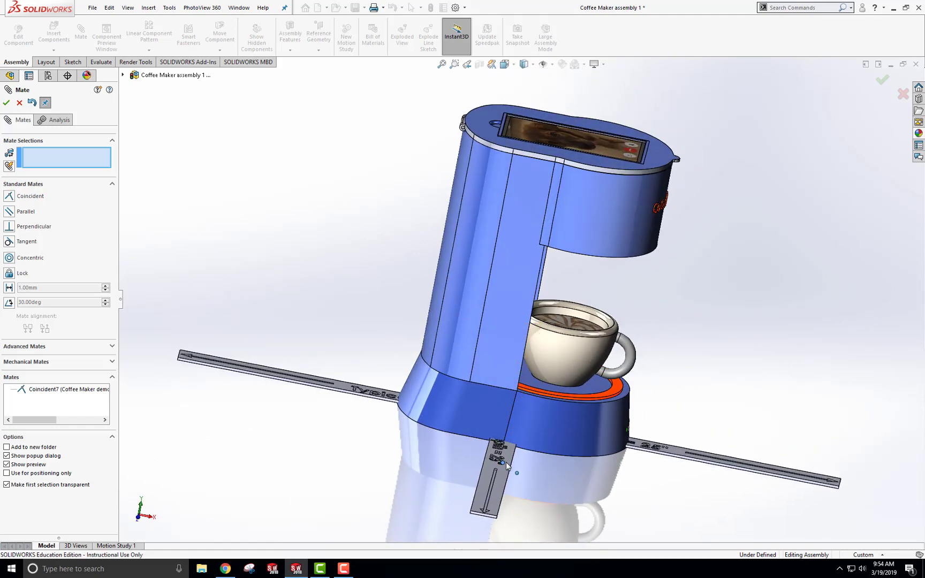
pyautogui.moveTo(762, 351); pyautogui.dragTo(699, 420, button='middle')
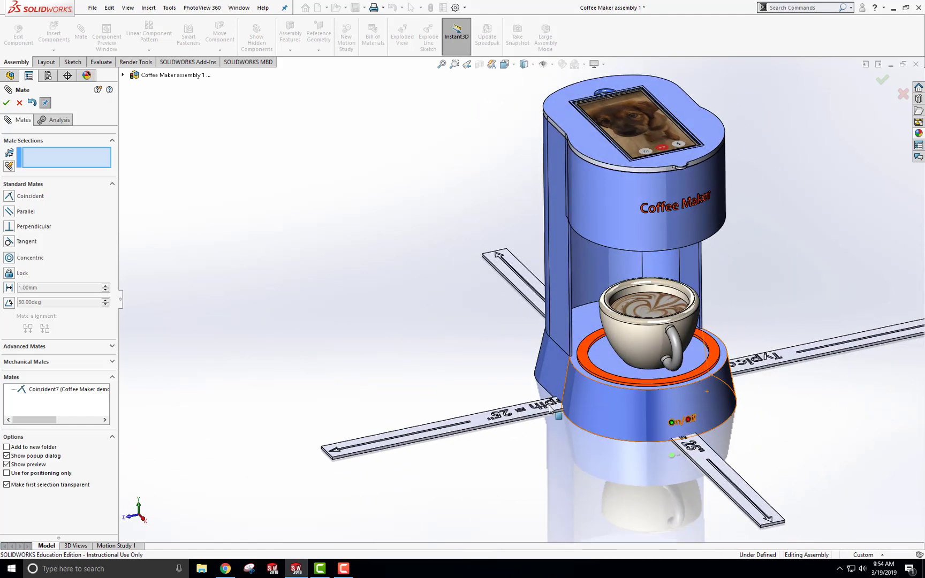
pyautogui.click(6, 102)
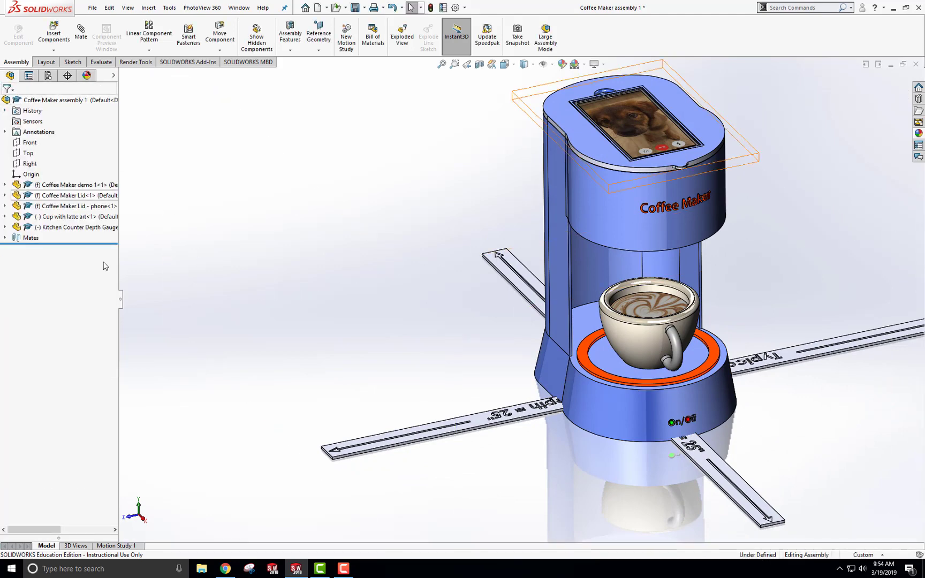
pyautogui.rightClick(57, 231)
pyautogui.click(89, 336)
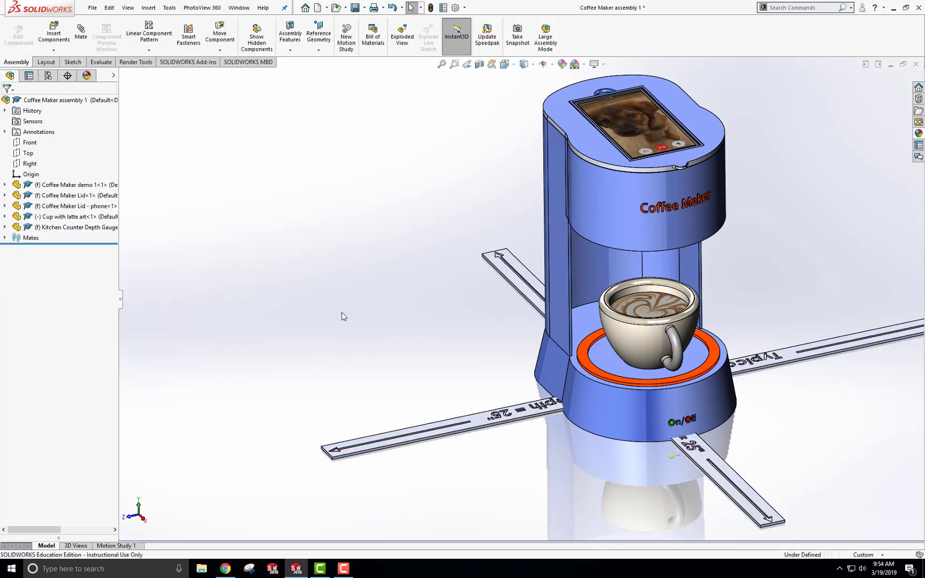
# Edit the scene to use the C2 image from the Kitchen Appliance 2019 folder as the background.
pyautogui.moveTo(506, 351); pyautogui.dragTo(501, 331, button='middle')
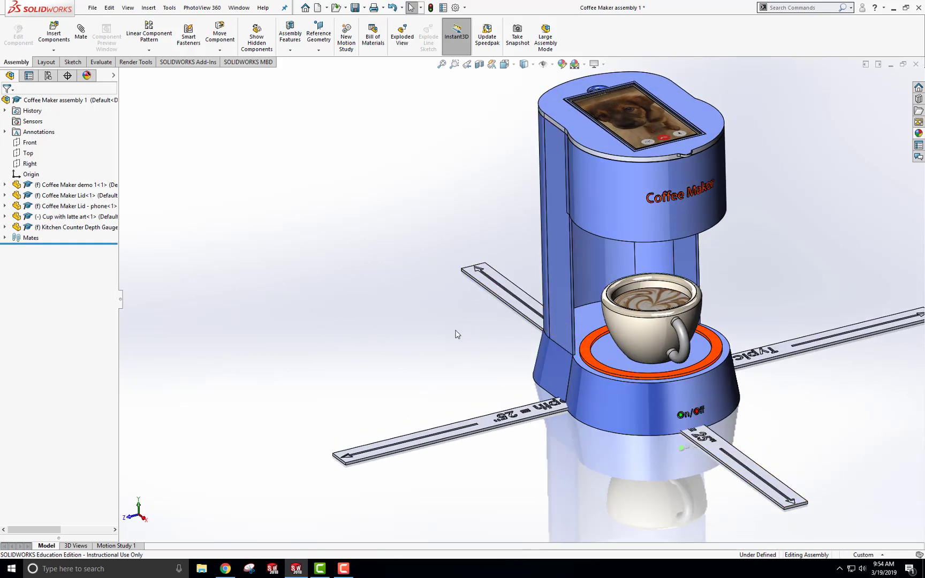
pyautogui.hotkey('ctrl', '7')
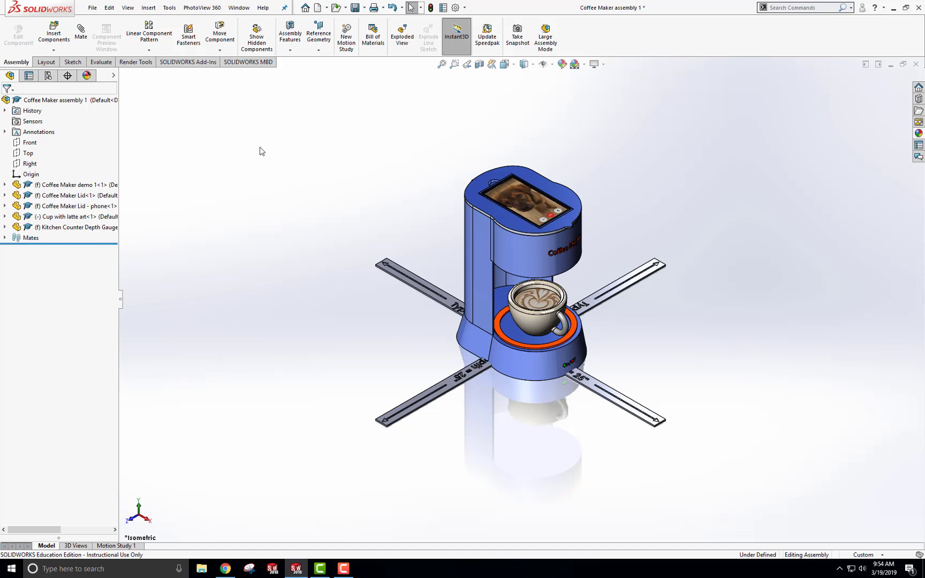
pyautogui.click(141, 63)
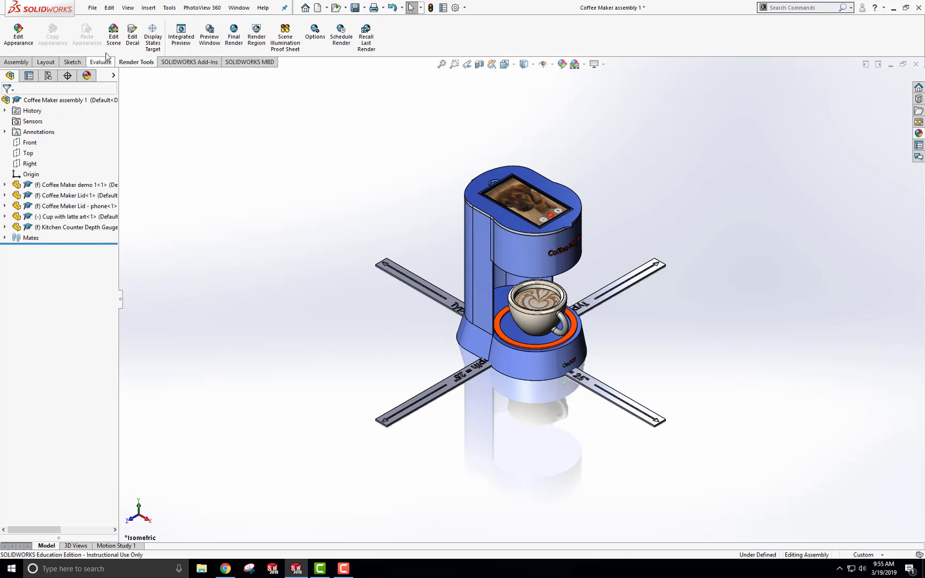
pyautogui.click(113, 33)
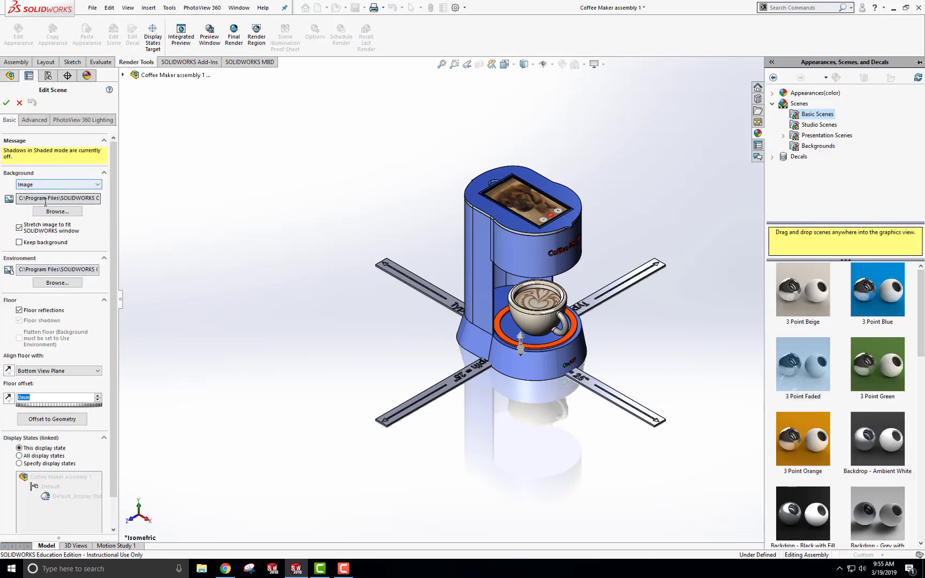
pyautogui.click(98, 184)
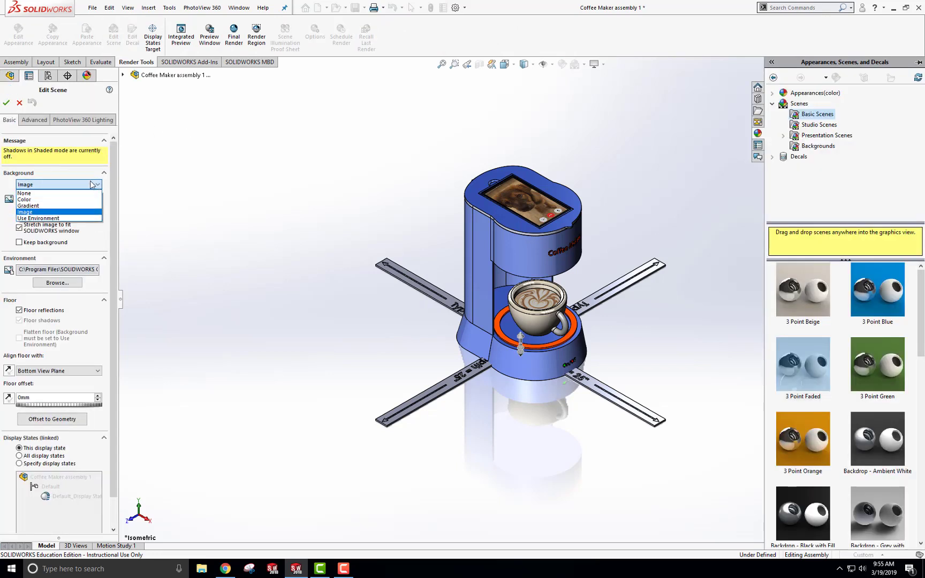
pyautogui.click(53, 211)
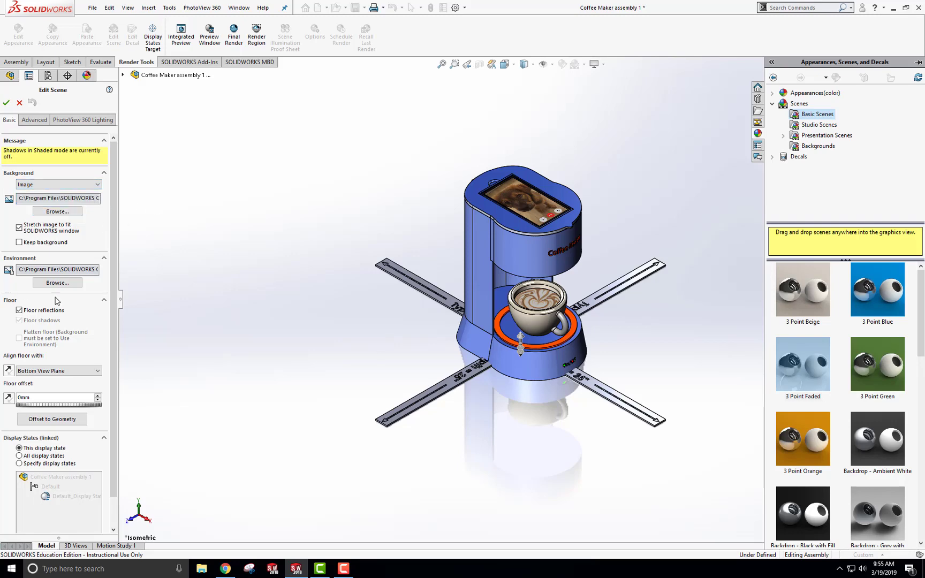
pyautogui.click(53, 212)
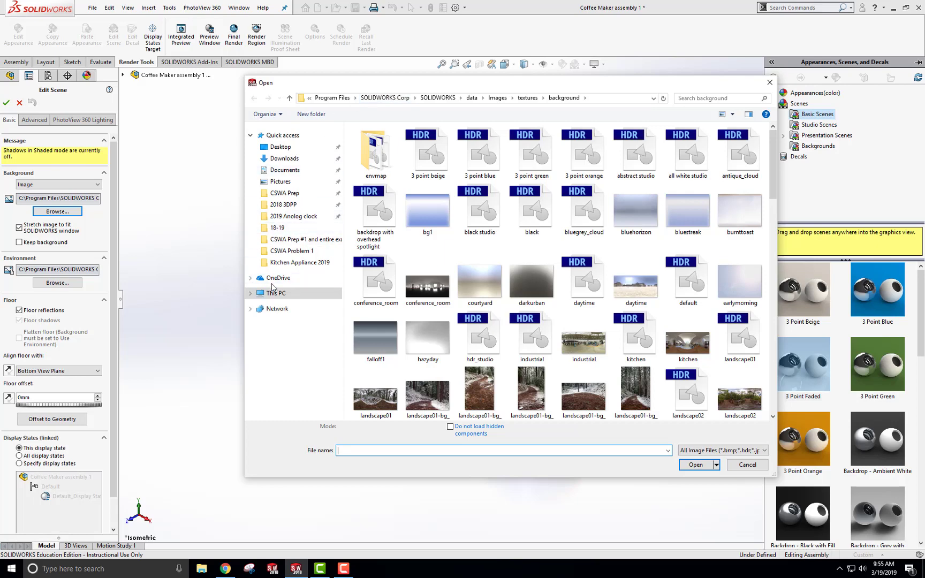
pyautogui.click(292, 262)
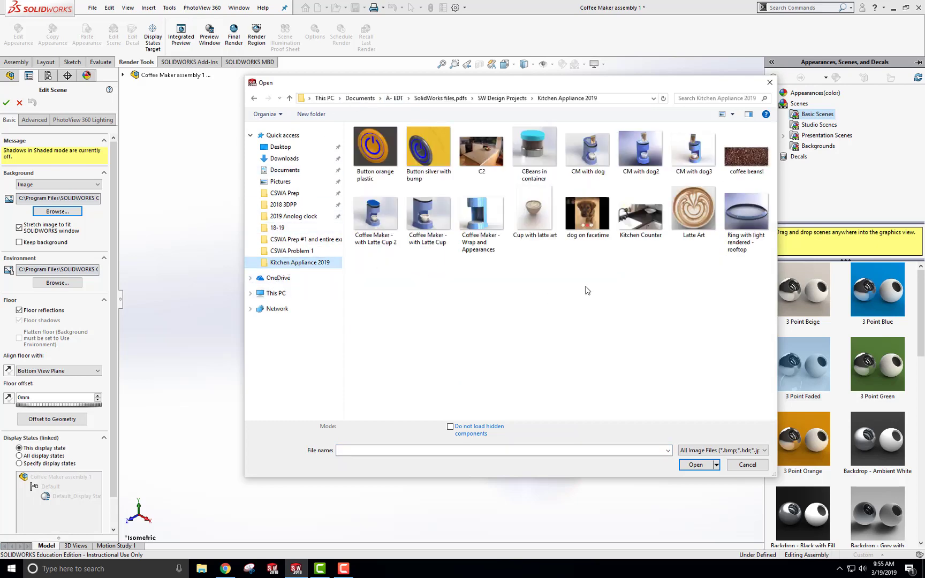
pyautogui.click(482, 155)
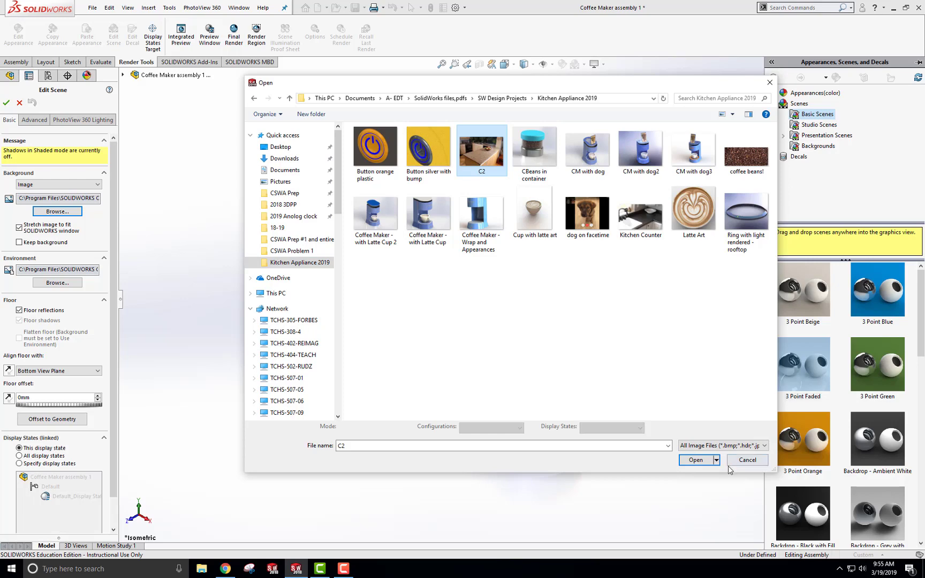
pyautogui.click(693, 459)
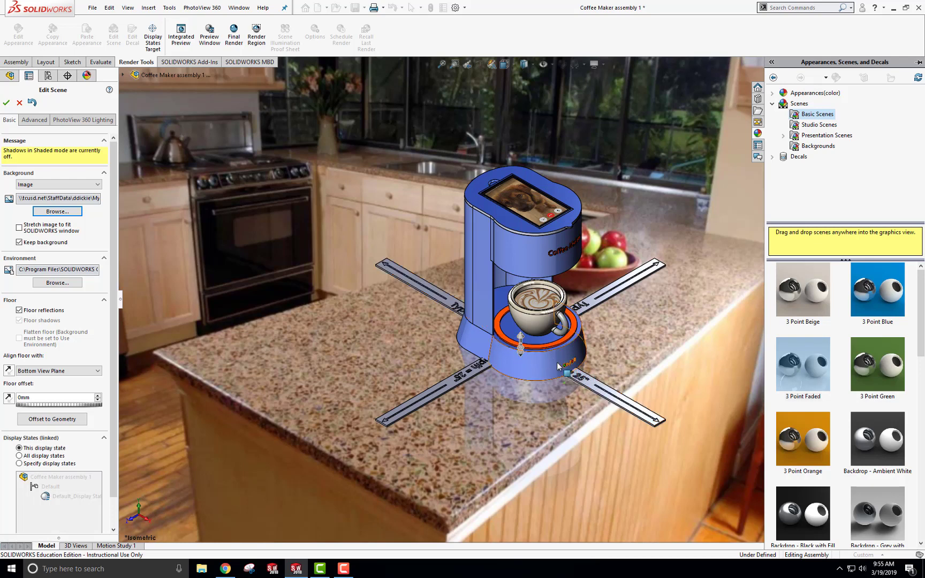
# Position and scale the coffee maker in the view so it sits on the photographed countertop, and accept the scene.
pyautogui.keyDown('ctrl'); pyautogui.moveTo(562, 363); pyautogui.dragTo(493, 355, button='middle'); pyautogui.keyUp('ctrl')
pyautogui.scroll(-2, 494, 358)
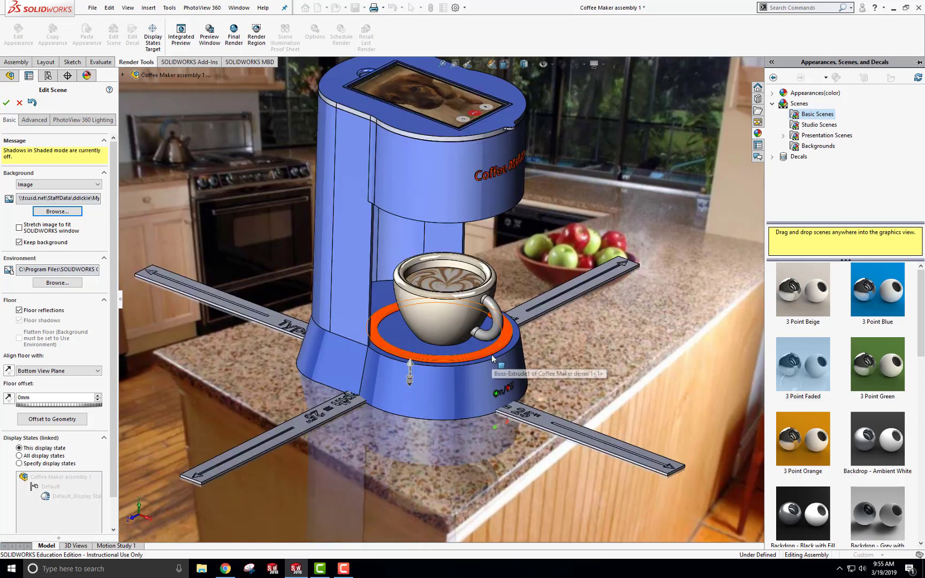
pyautogui.scroll(2, 493, 357)
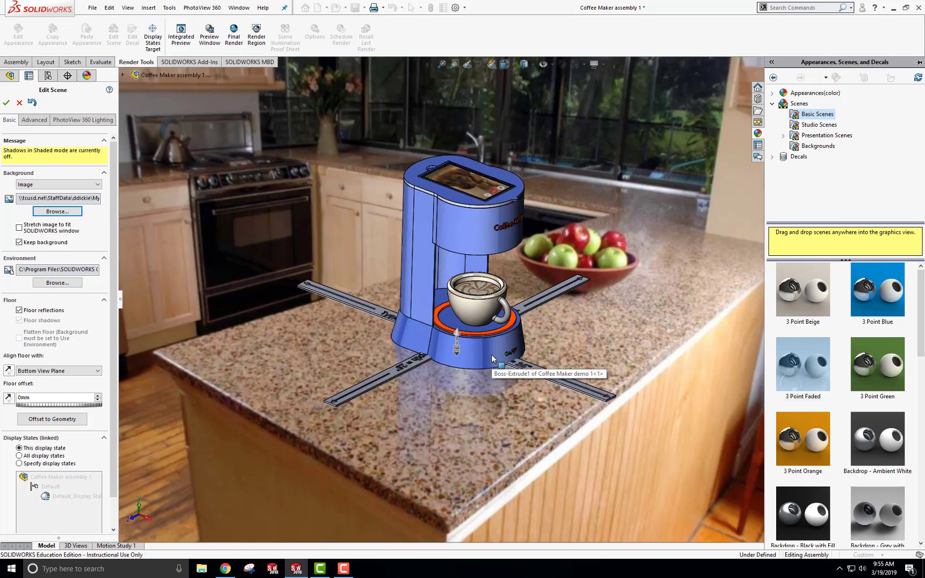
pyautogui.scroll(2, 490, 366)
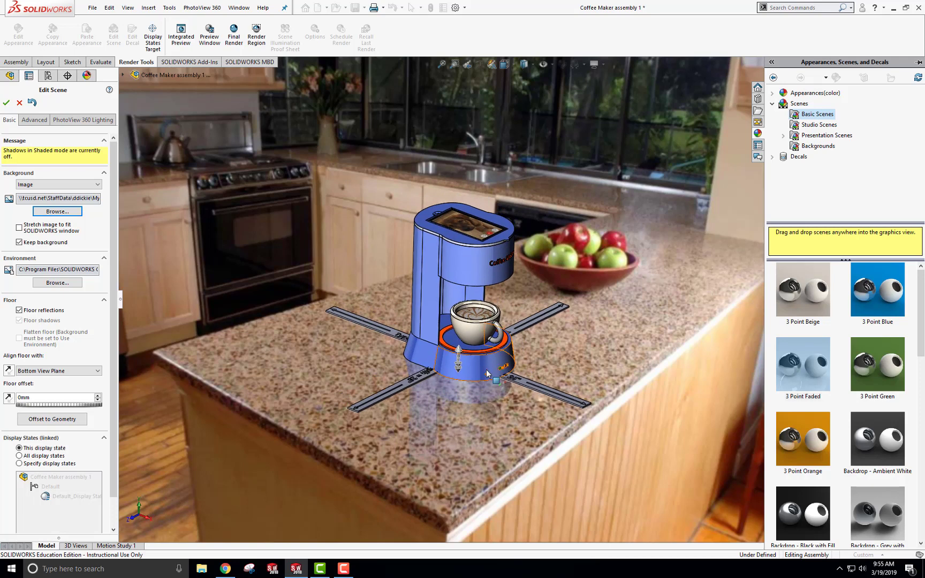
pyautogui.scroll(-3, 487, 373)
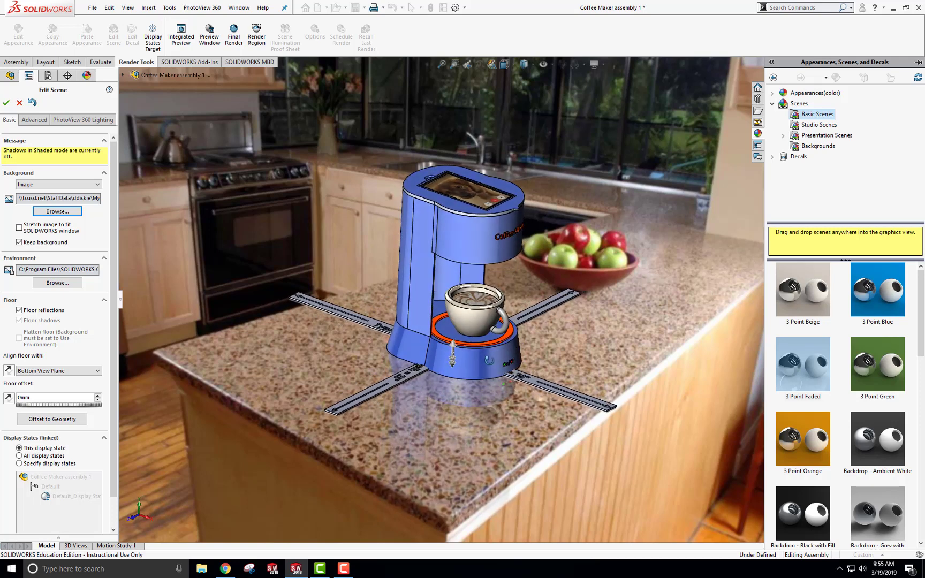
pyautogui.keyDown('ctrl'); pyautogui.moveTo(489, 360); pyautogui.dragTo(441, 391, button='middle'); pyautogui.keyUp('ctrl')
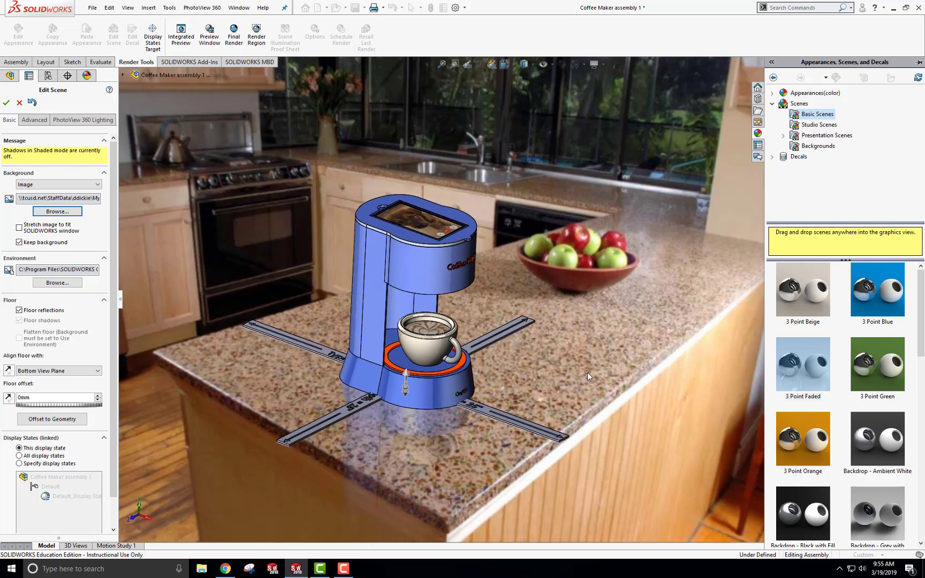
pyautogui.click(6, 102)
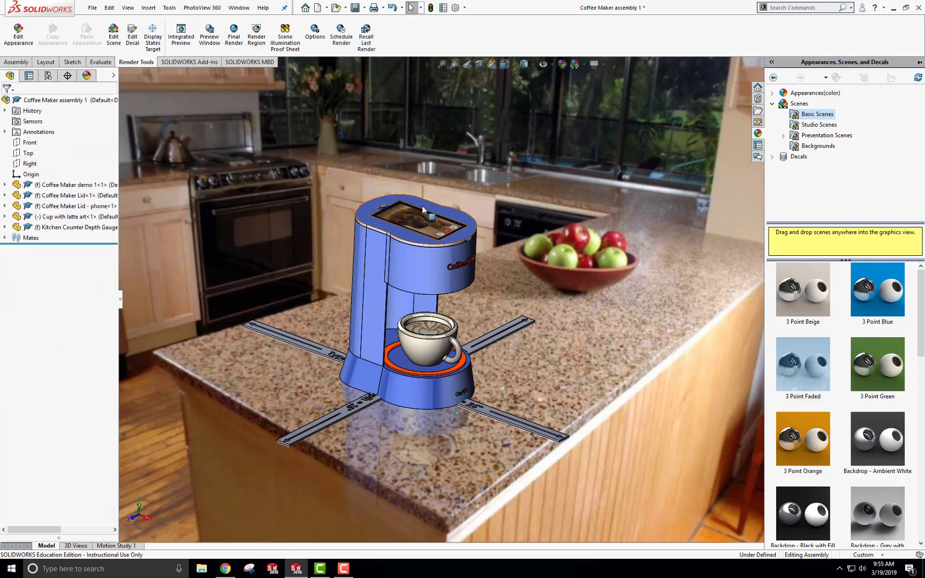
# Turn on Perspective display for the coffee maker assembly.
pyautogui.click(604, 64)
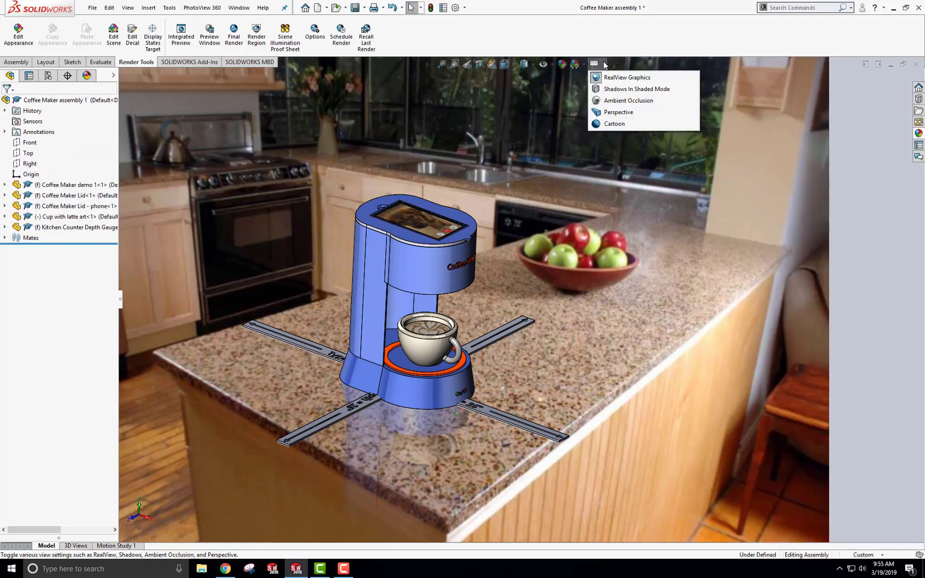
pyautogui.click(606, 113)
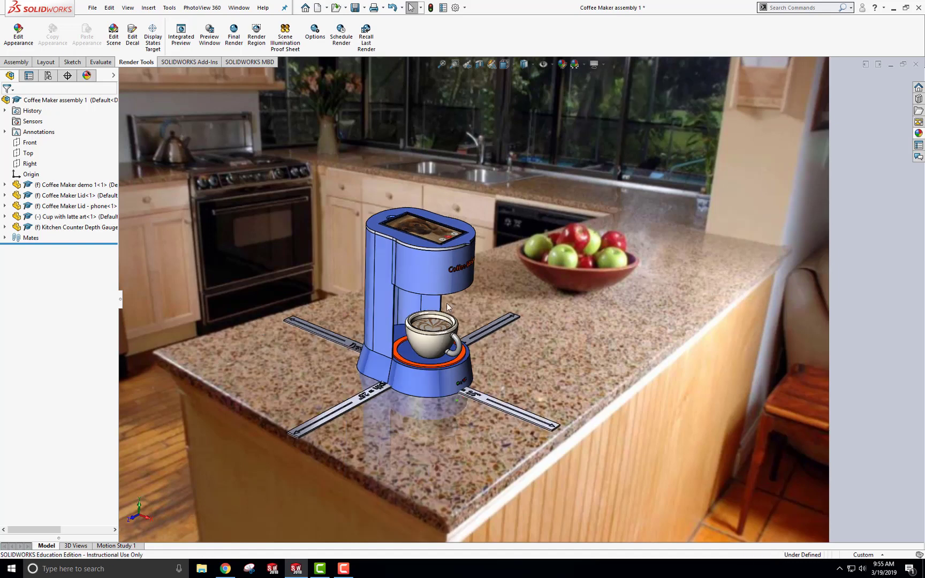
pyautogui.click(595, 64)
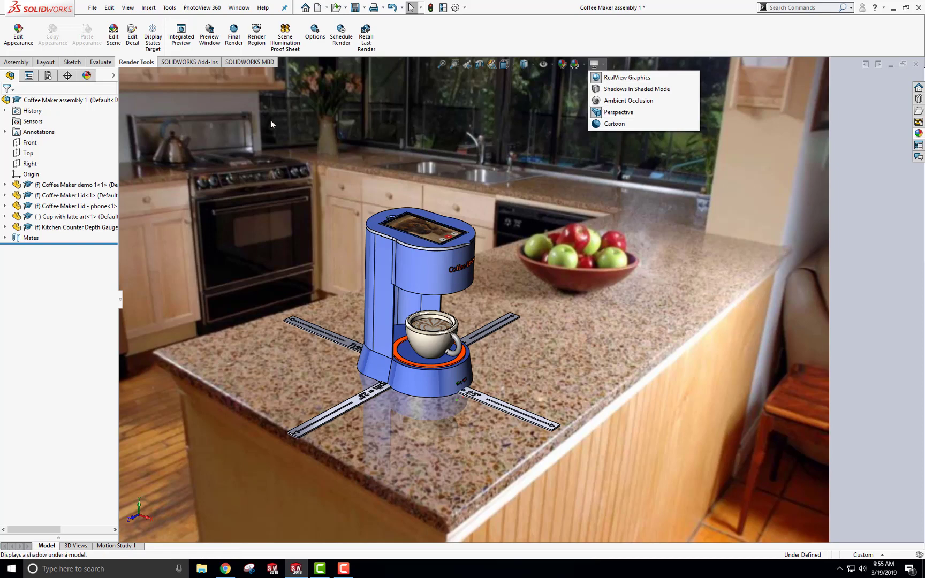
pyautogui.click(144, 160)
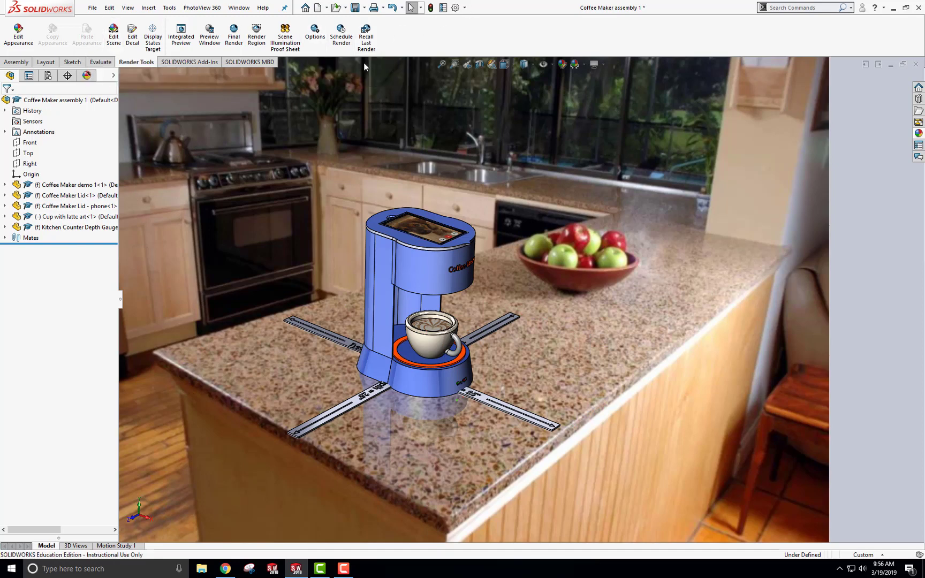
# Turn on Shadows In Shaded Mode for the coffee maker assembly view.
pyautogui.click(582, 65)
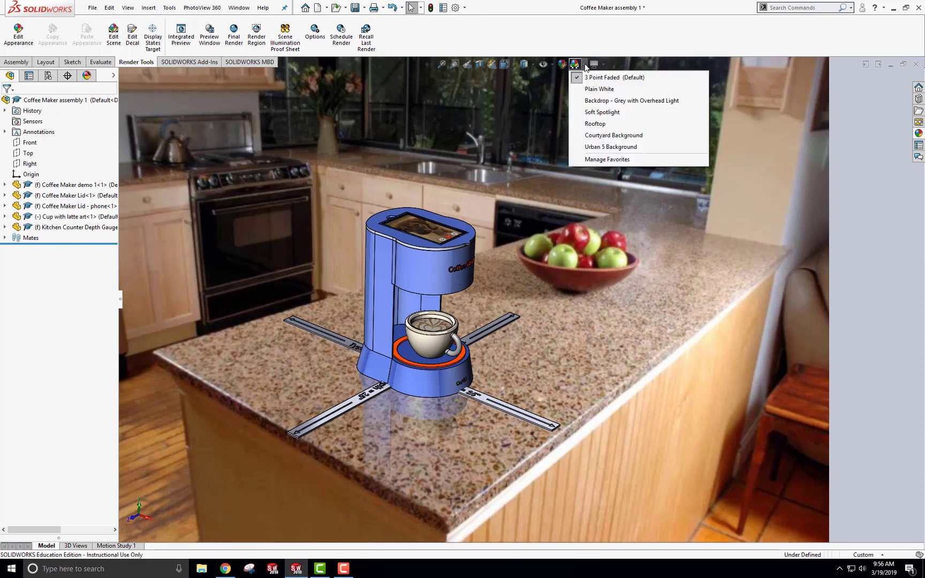
pyautogui.click(604, 67)
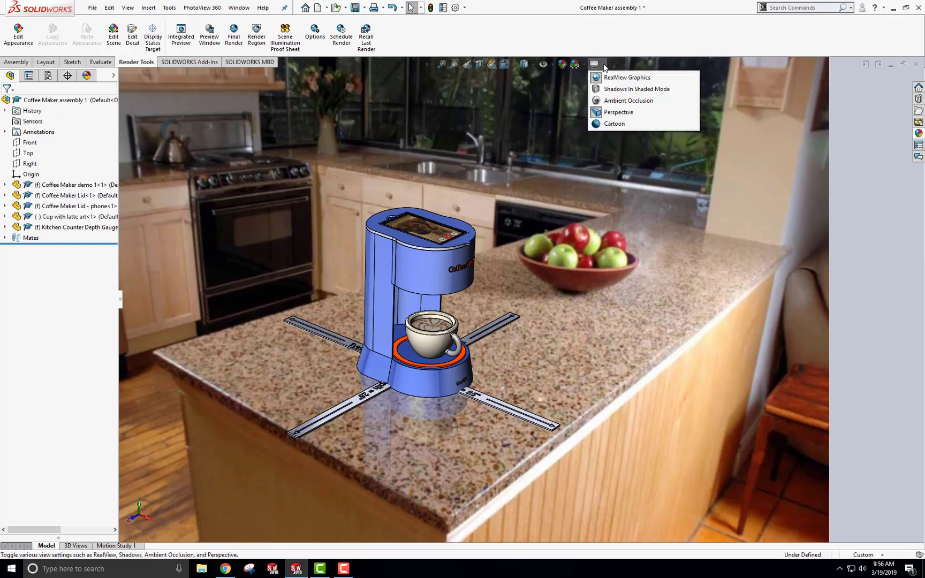
pyautogui.click(610, 90)
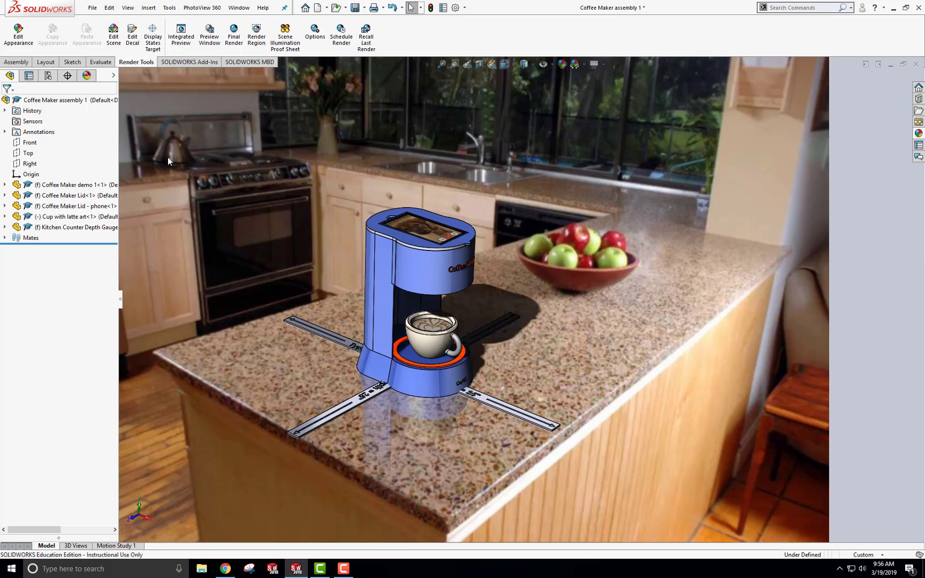
# Edit the scene, toggle the floor reflections and floor shadows off and back on, and accept the scene.
pyautogui.click(113, 37)
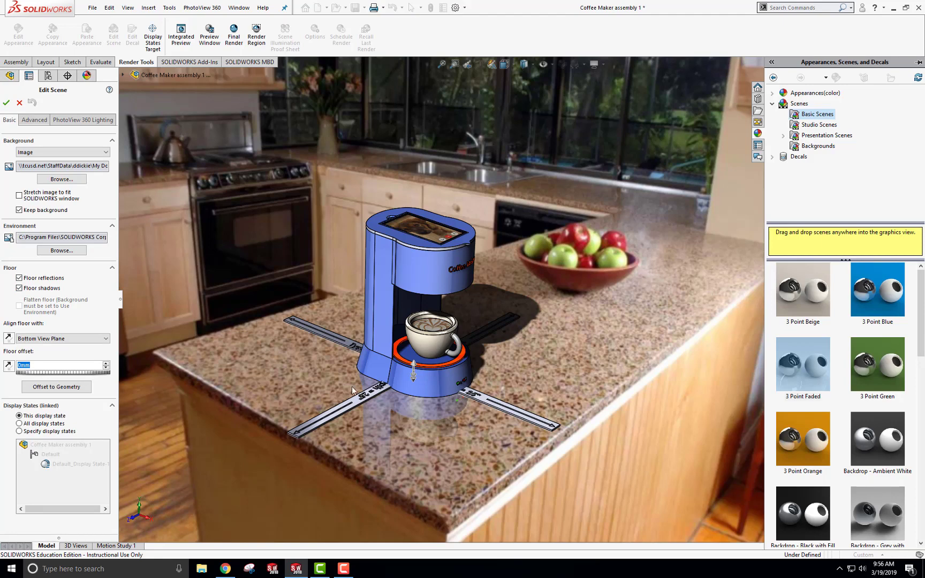
pyautogui.click(19, 279)
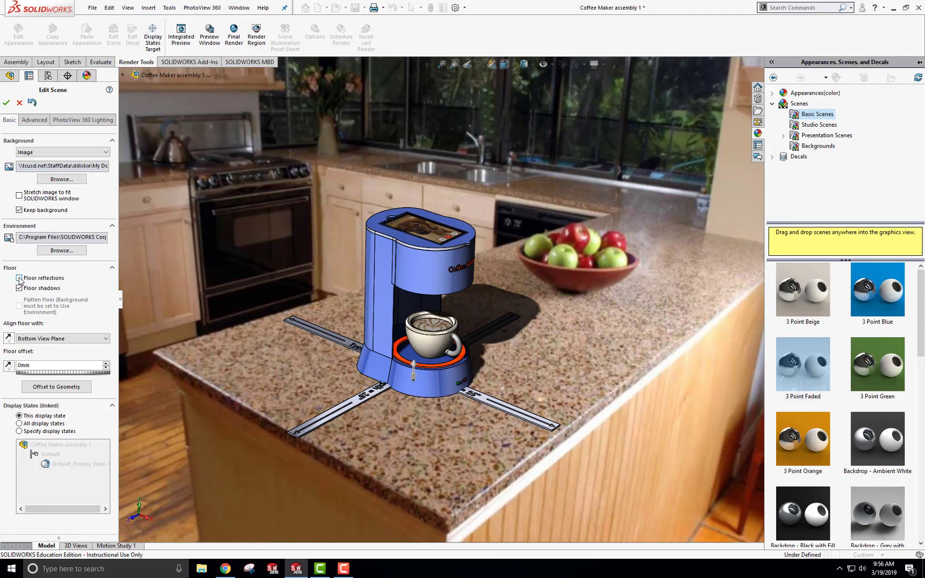
pyautogui.click(19, 279)
pyautogui.click(19, 278)
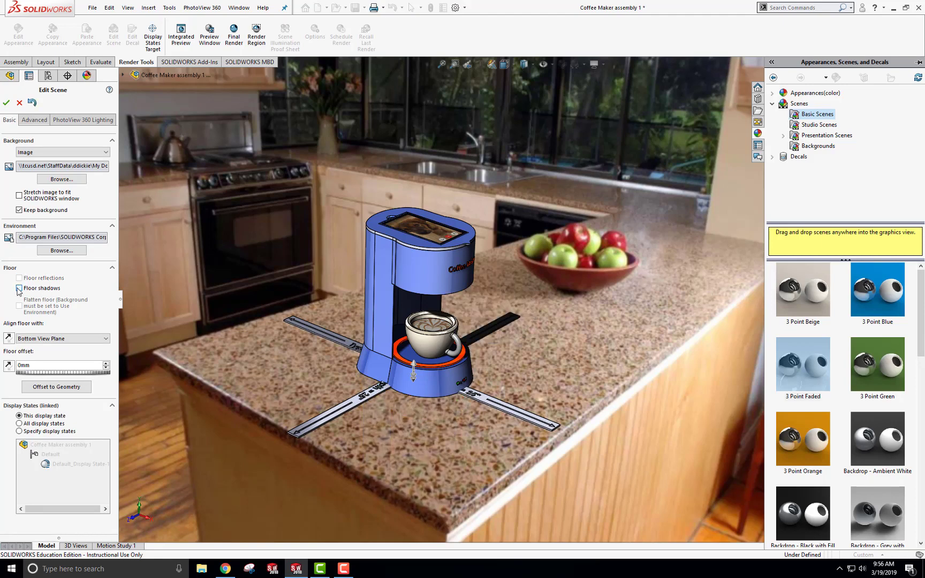
pyautogui.click(20, 278)
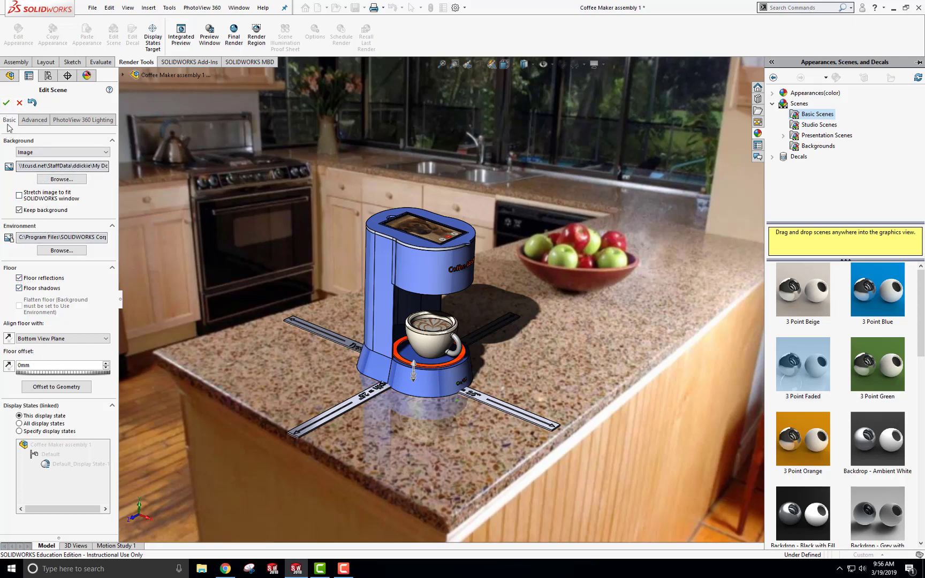
pyautogui.click(6, 103)
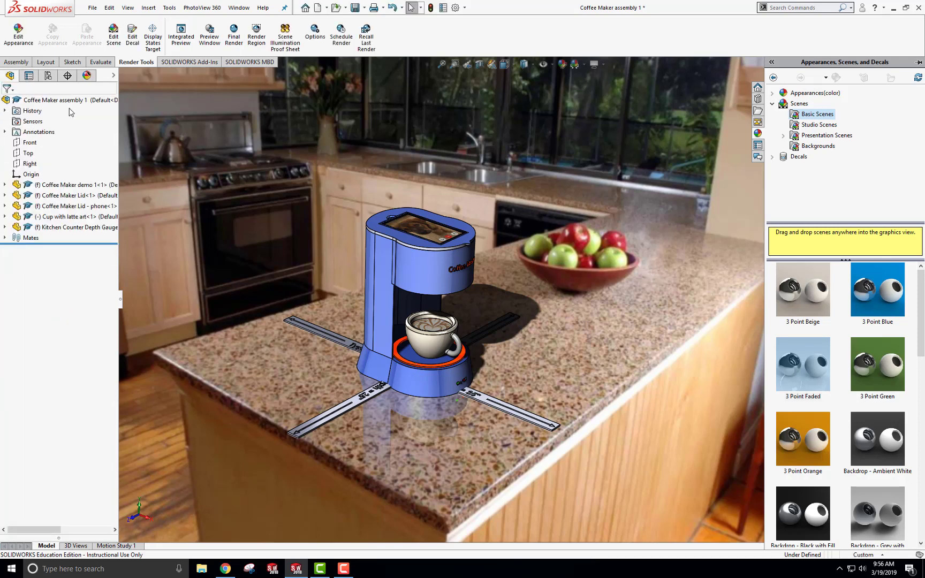
# Set the PhotoView 360 output image to 1500 by 1200 without the background or fixed aspect ratio, and accept the options.
pyautogui.click(315, 37)
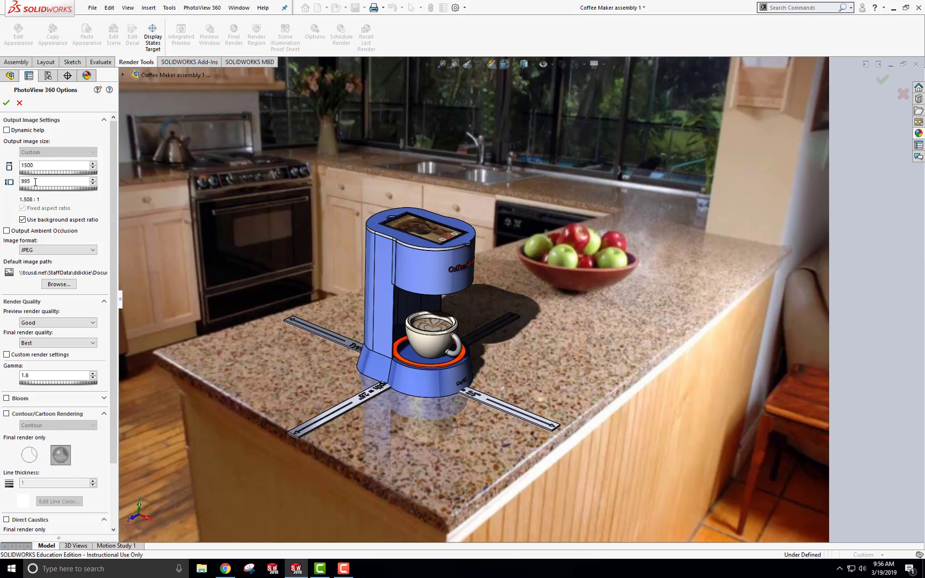
pyautogui.click(23, 219)
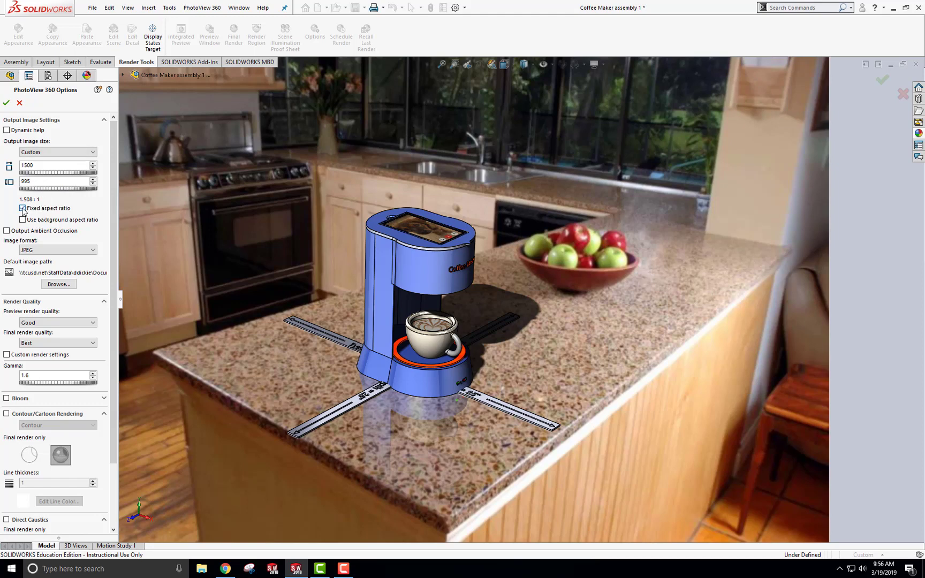
pyautogui.click(22, 208)
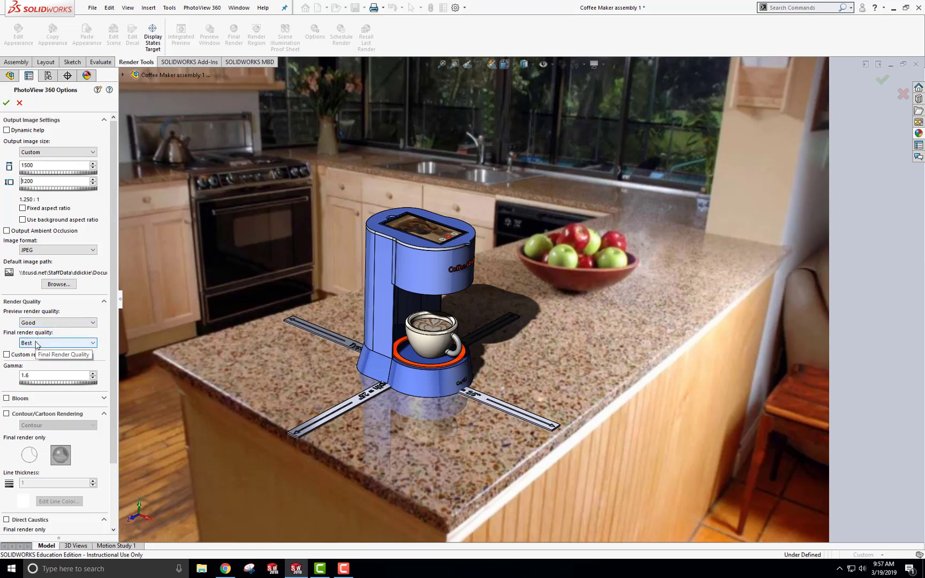
pyautogui.click(6, 103)
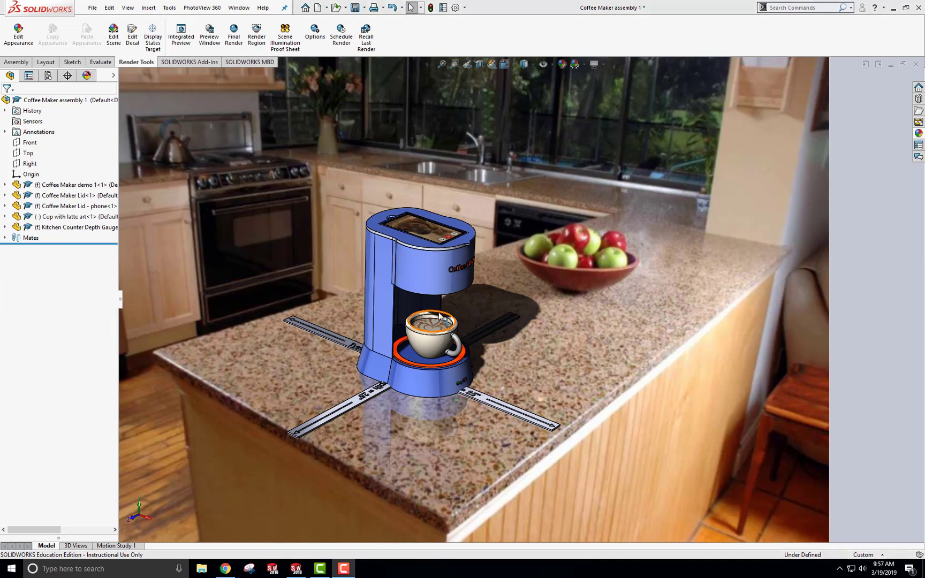
# Rotate and scale the coffee maker in the view so the depth gauge lines up with the photographed countertop.
pyautogui.moveTo(418, 348); pyautogui.dragTo(462, 328)
pyautogui.moveTo(462, 328); pyautogui.dragTo(422, 331, button='middle')
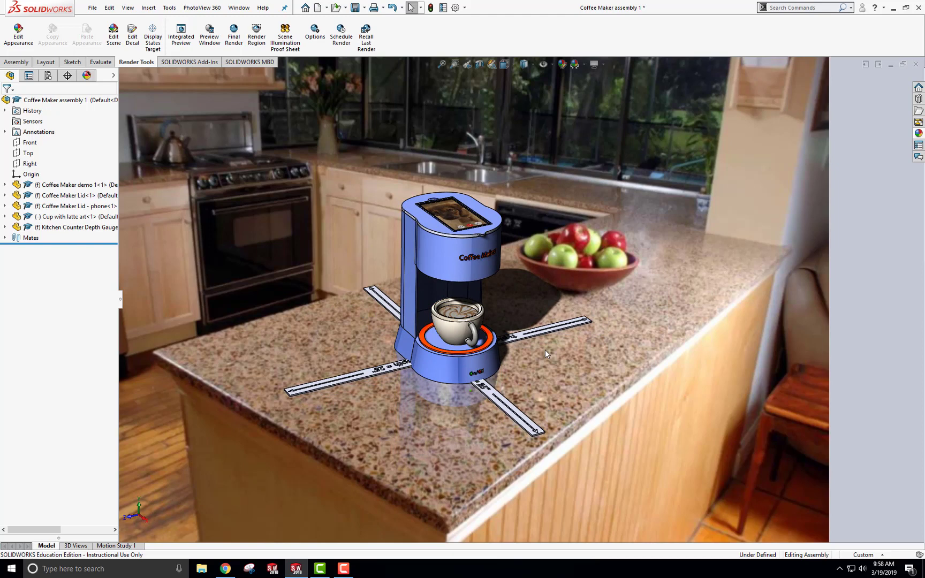
pyautogui.scroll(1, 545, 349)
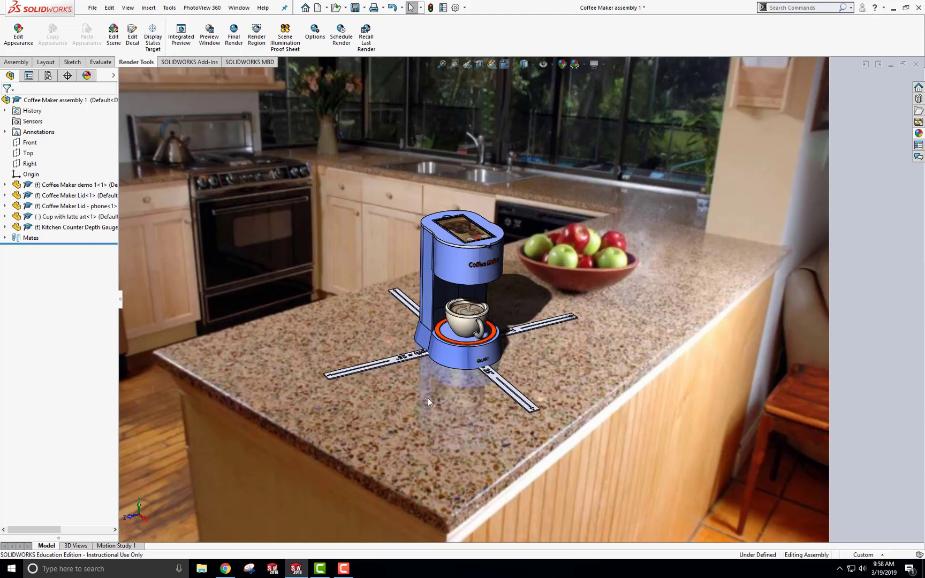
# Suppress the Kitchen Counter Depth Gauge component, unsuppress it for comparison, and suppress it again.
pyautogui.rightClick(54, 227)
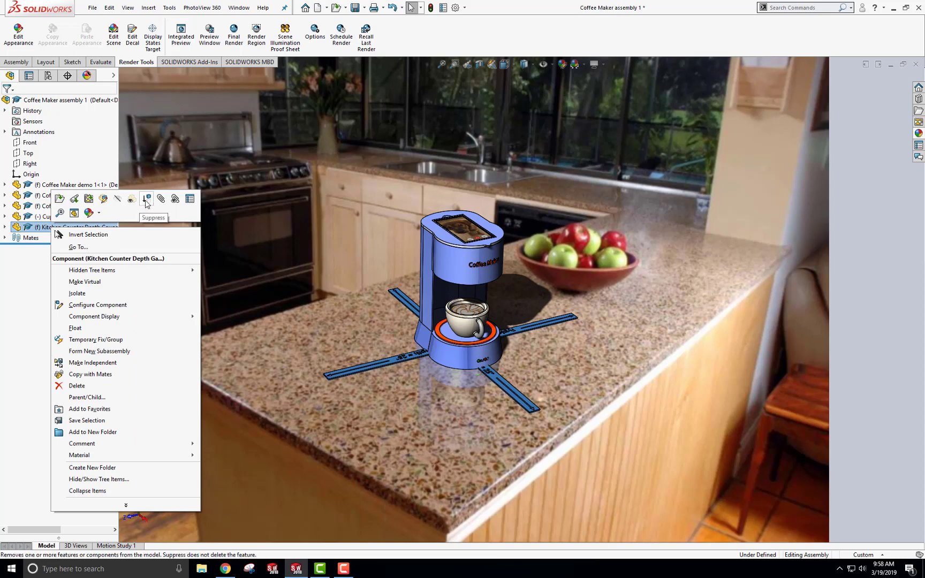
pyautogui.click(145, 200)
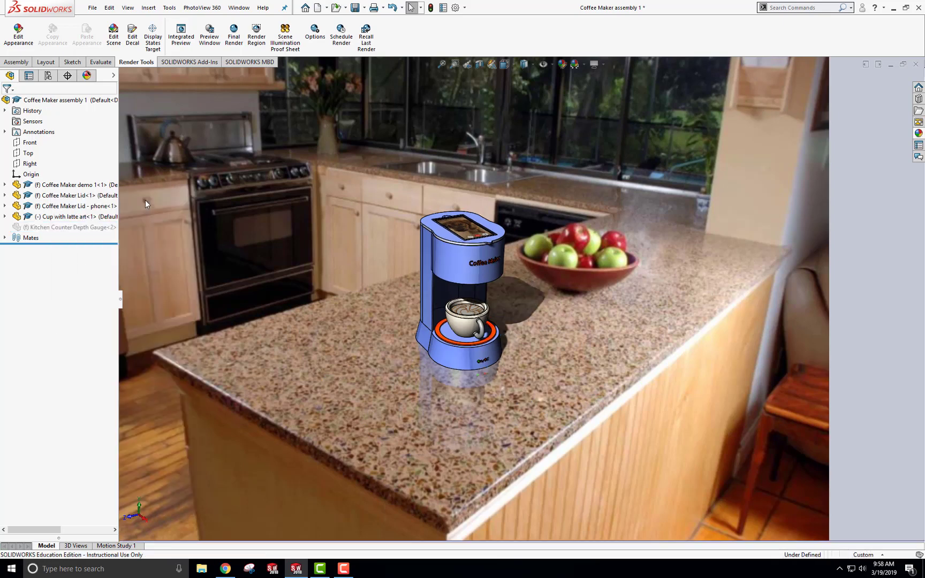
pyautogui.rightClick(71, 229)
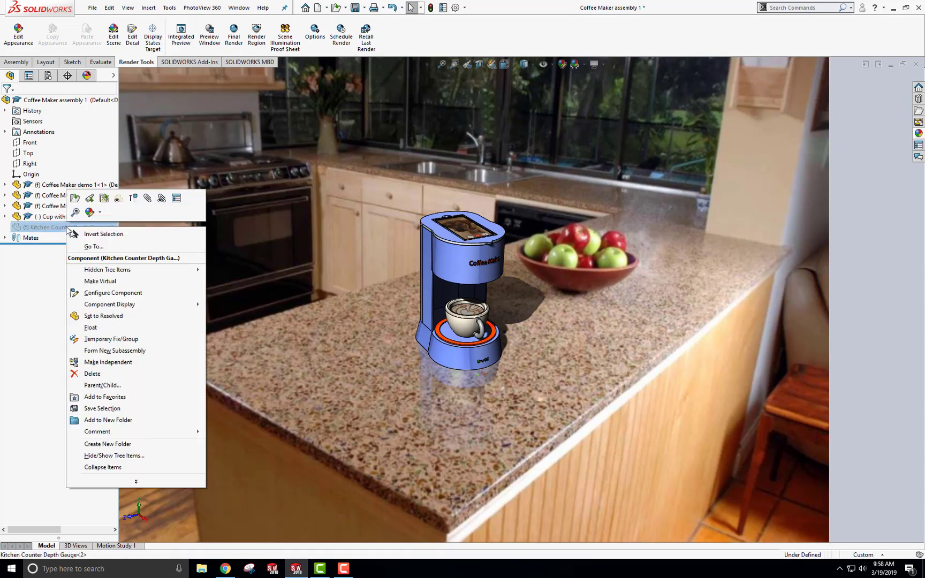
pyautogui.click(132, 200)
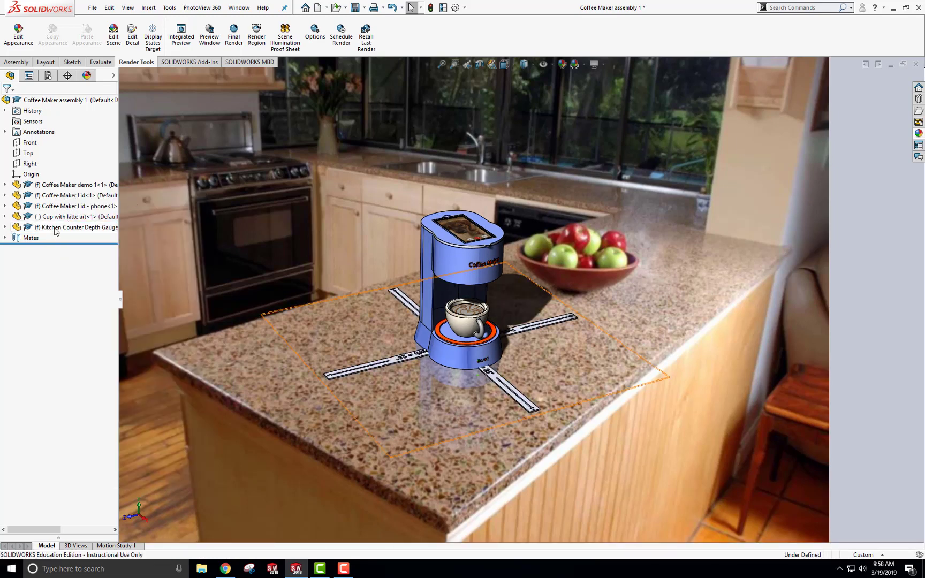
pyautogui.rightClick(59, 230)
pyautogui.click(136, 198)
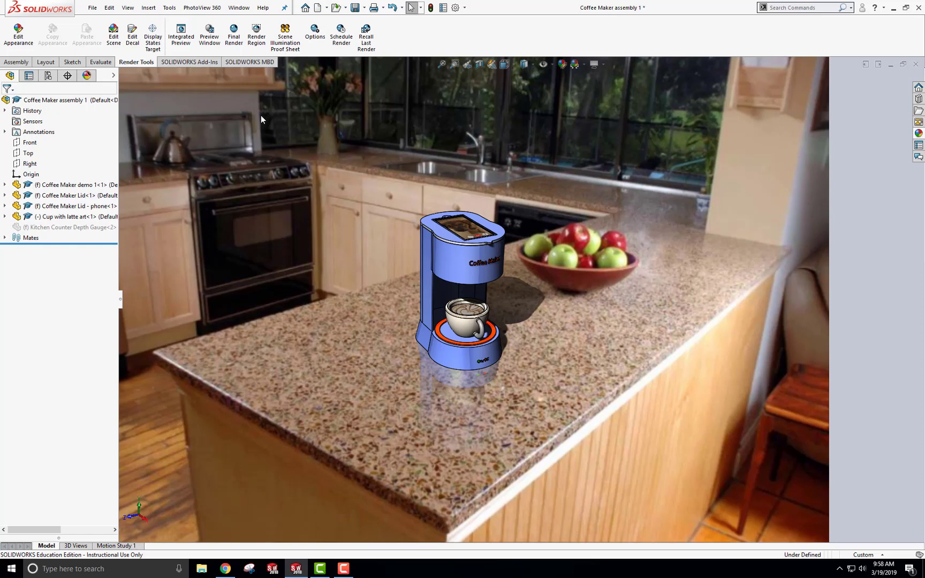
# Open the PhotoView 360 render preview window, make it taller, and place it clear of the coffee maker.
pyautogui.click(210, 40)
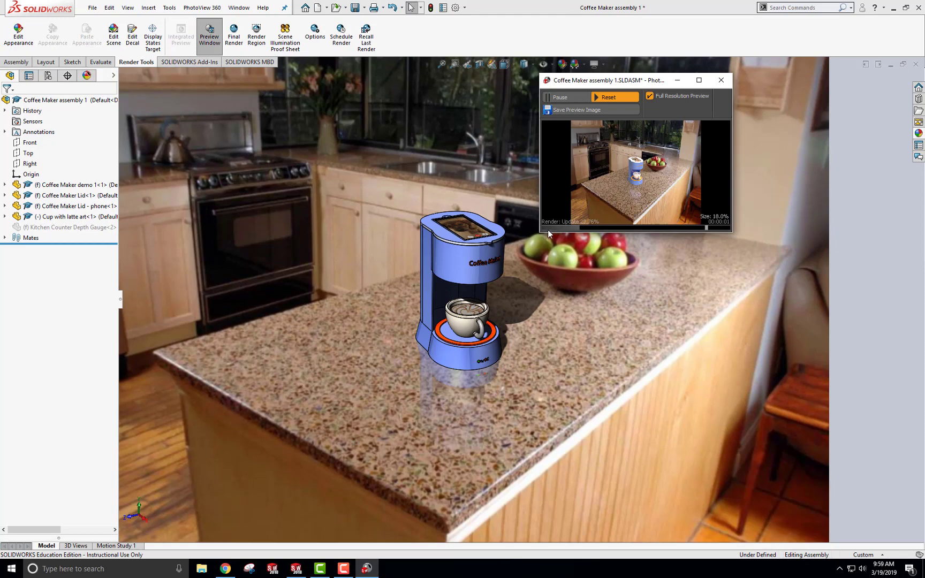
pyautogui.moveTo(538, 233); pyautogui.dragTo(541, 279)
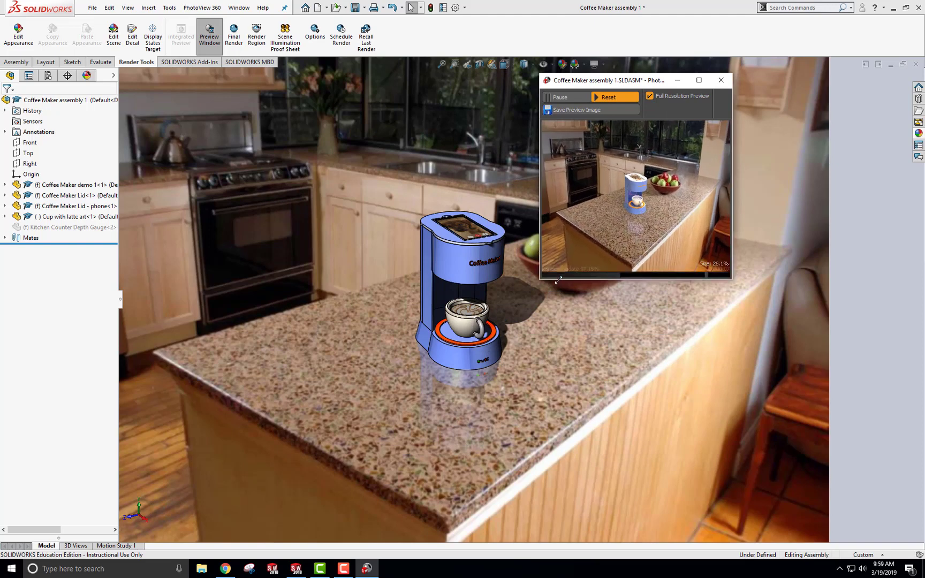
pyautogui.moveTo(633, 85); pyautogui.dragTo(771, 49)
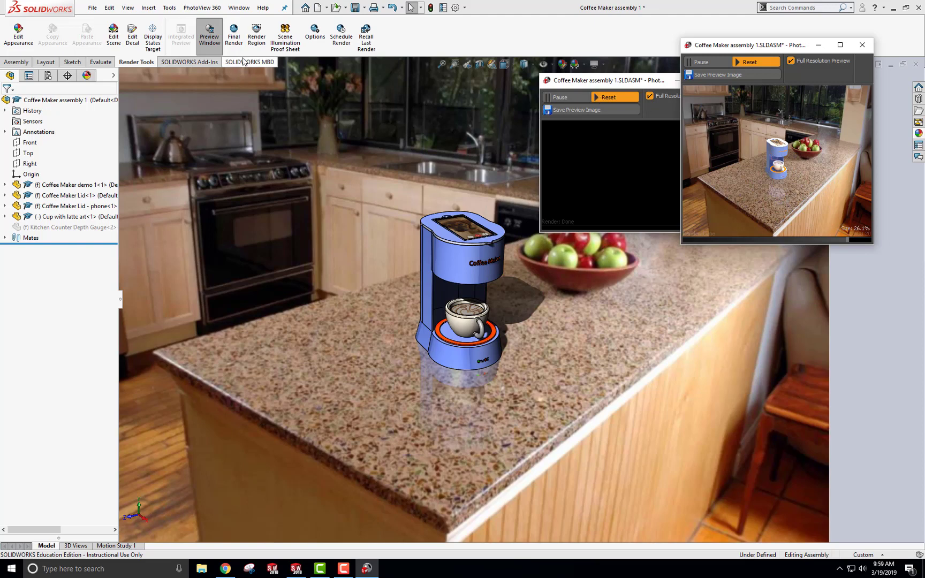
# Run the final render of the coffee maker scene and zoom the rendered image to 100% for inspection.
pyautogui.click(234, 33)
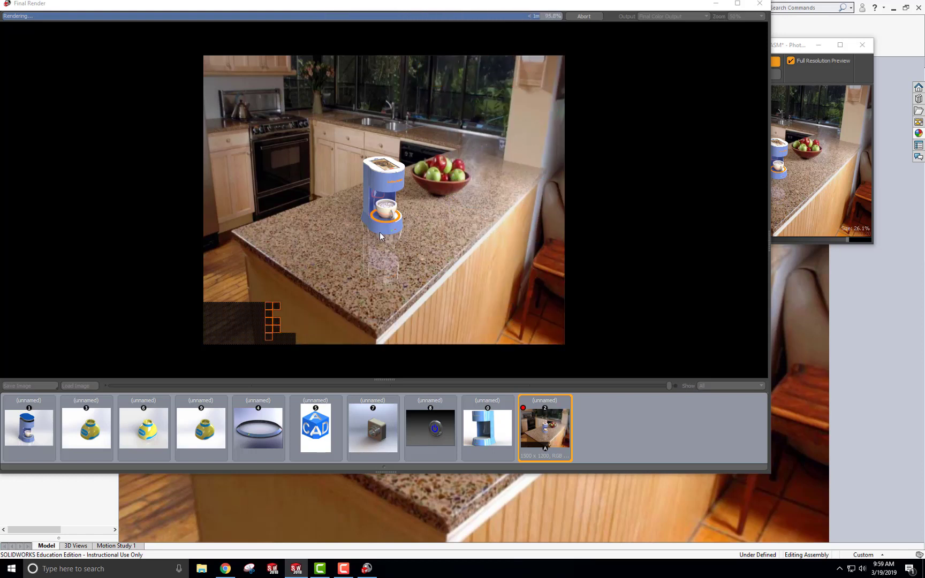
pyautogui.scroll(1, 394, 219)
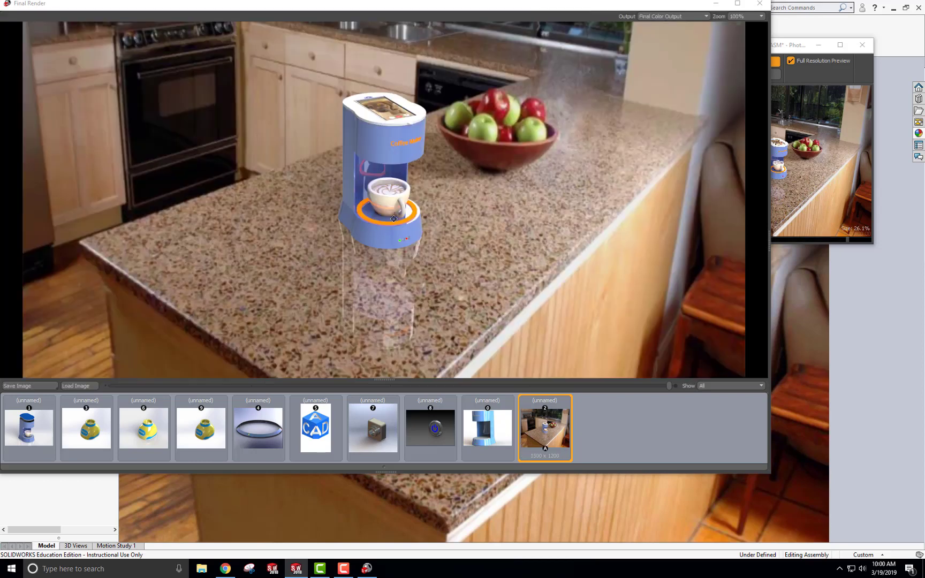
pyautogui.scroll(-1, 393, 219)
pyautogui.scroll(1, 393, 219)
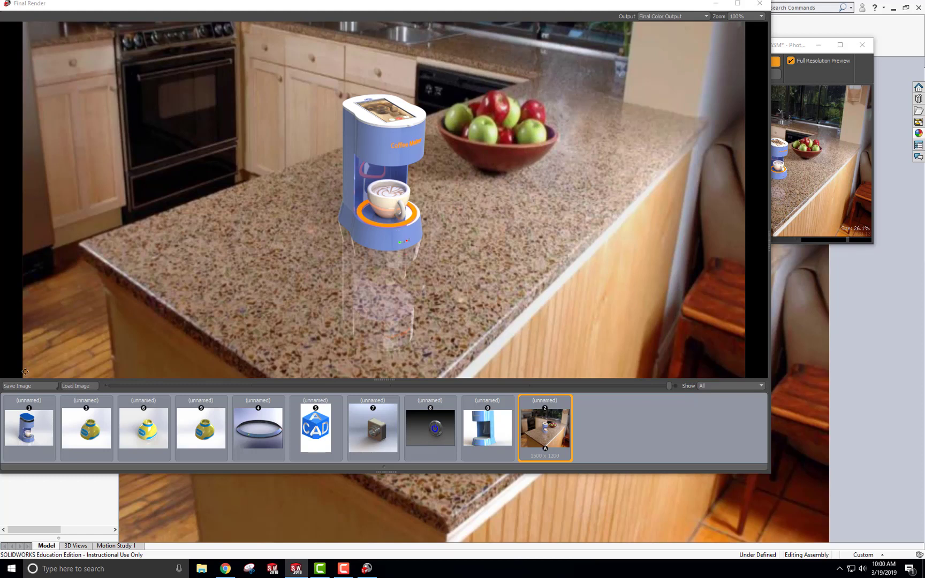
# Bring up the save dialog for the rendered image, cancel it, and close the Final Render window.
pyautogui.click(26, 385)
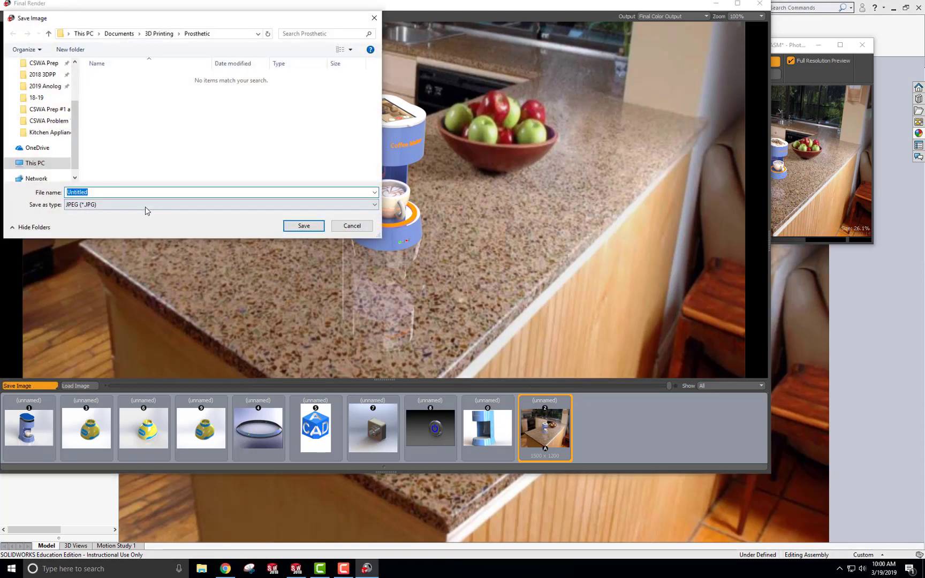
pyautogui.click(352, 226)
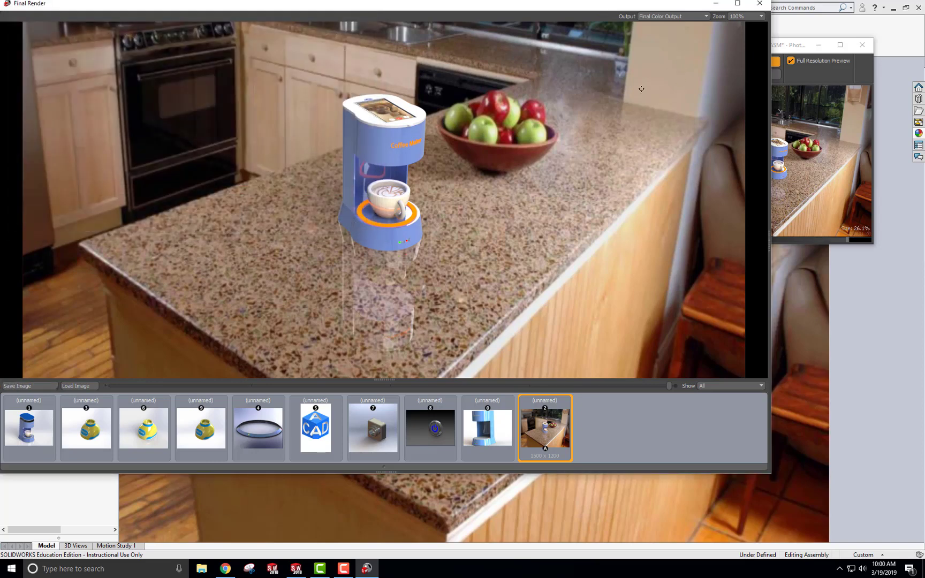
pyautogui.click(760, 4)
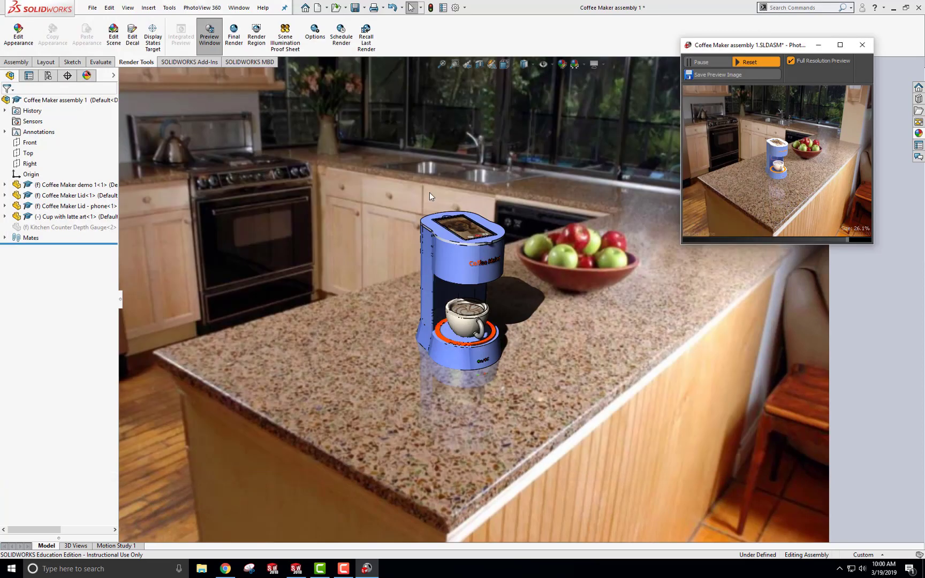